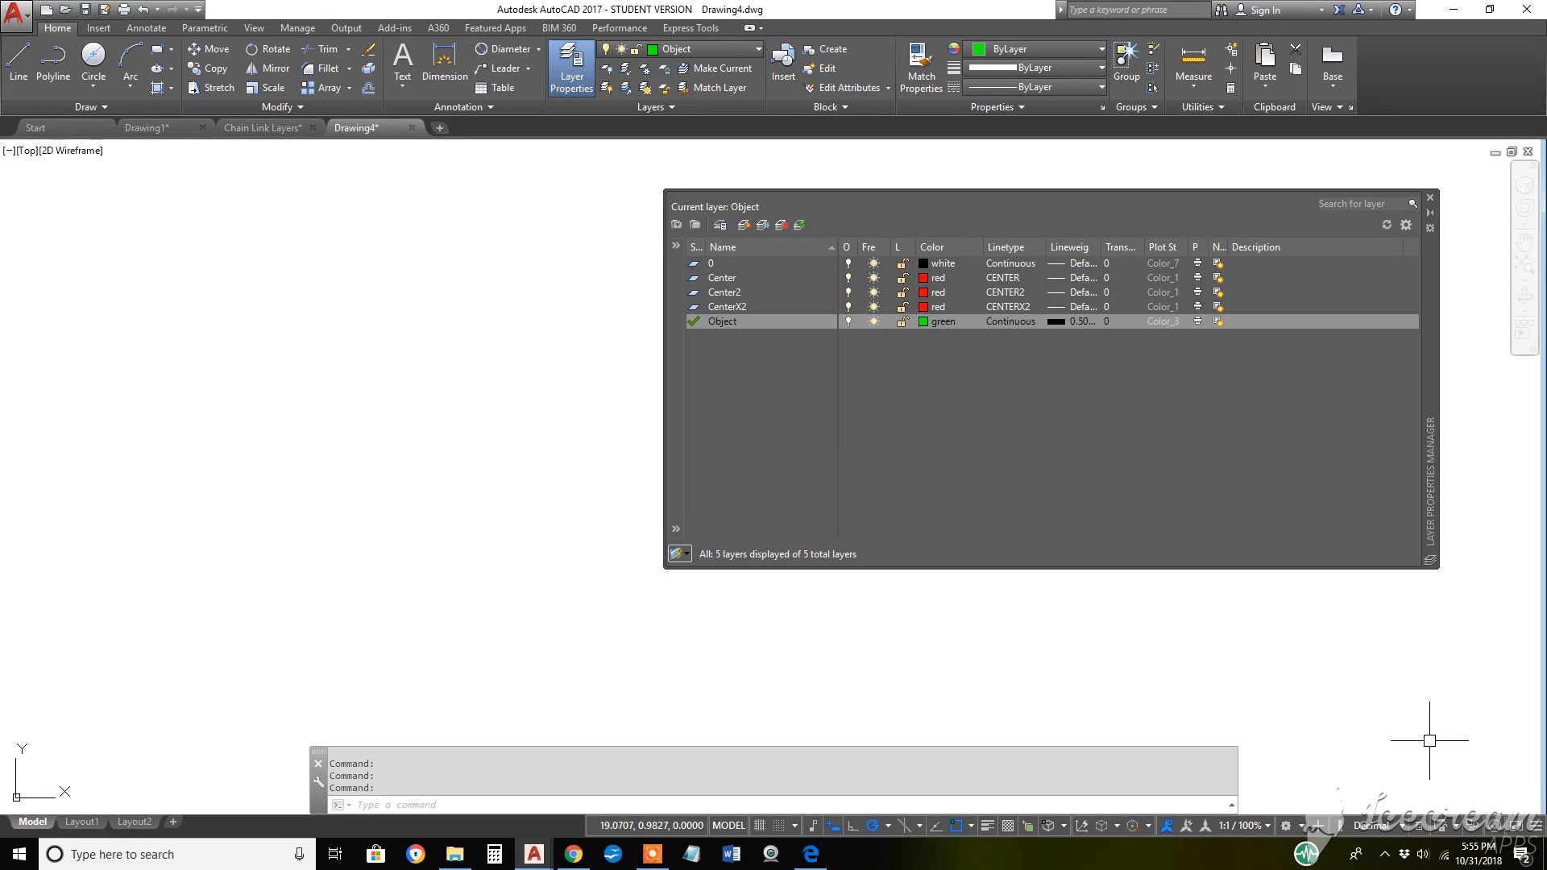
Review the available drafting toggles and the running object snap modes in the drafting settings
click(1538, 836)
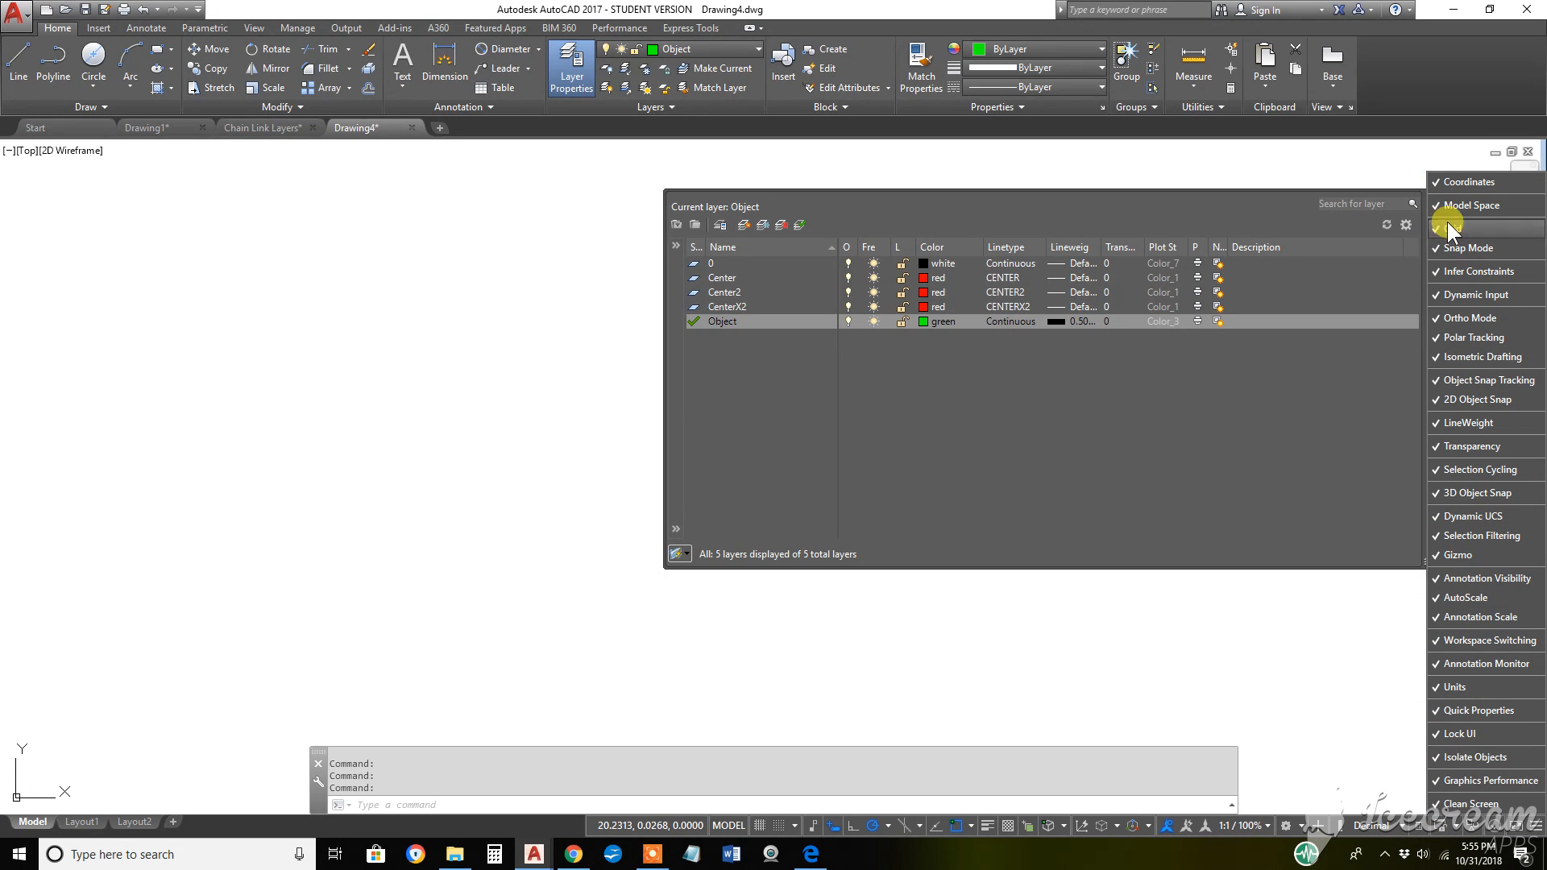
click(1168, 824)
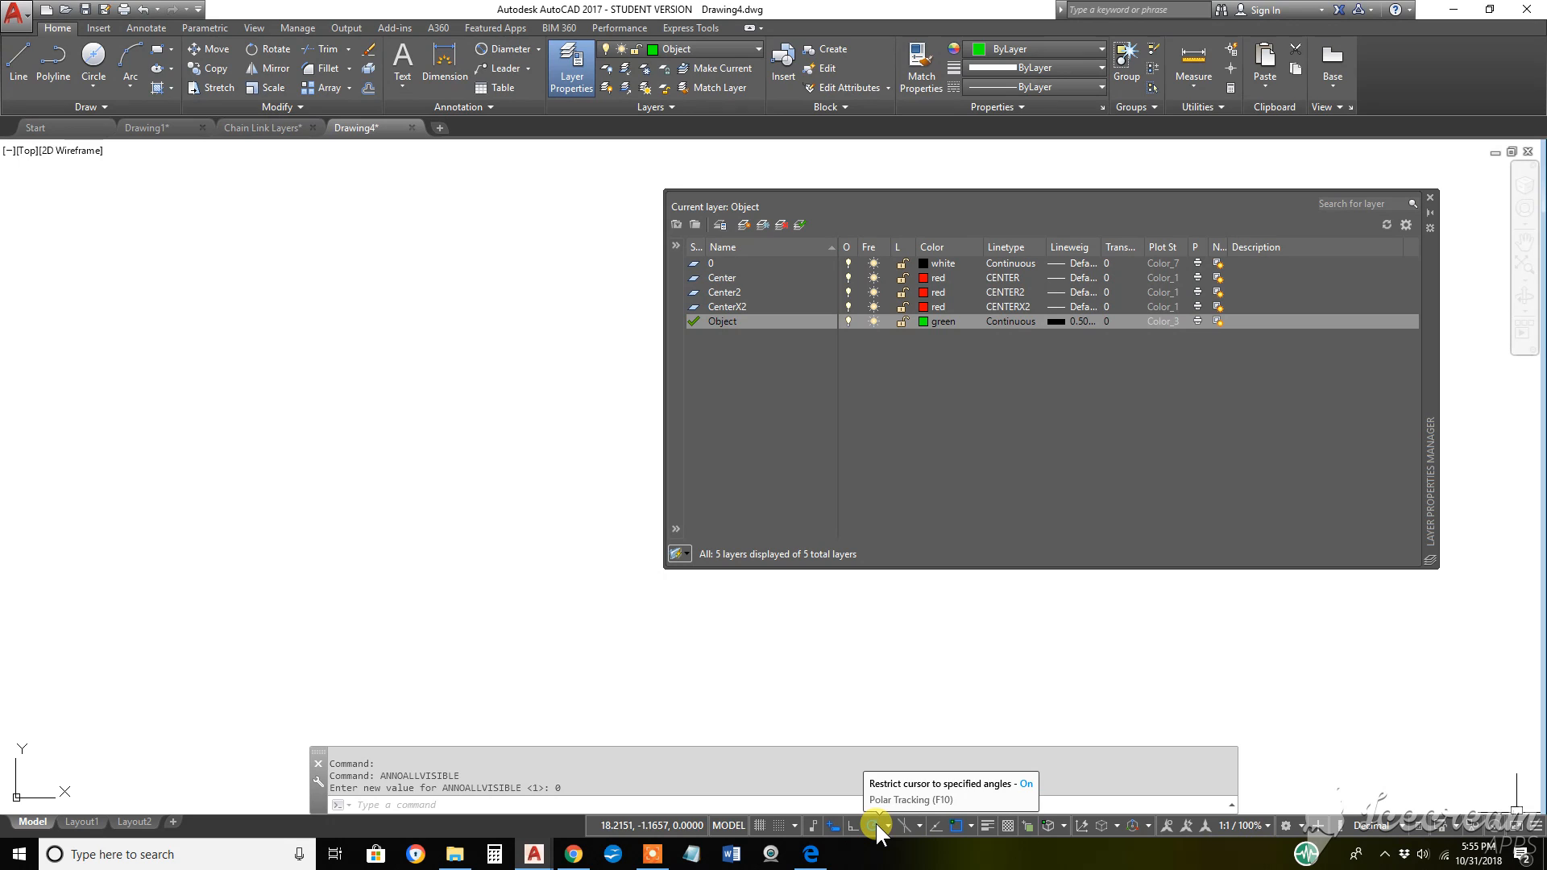
click(968, 823)
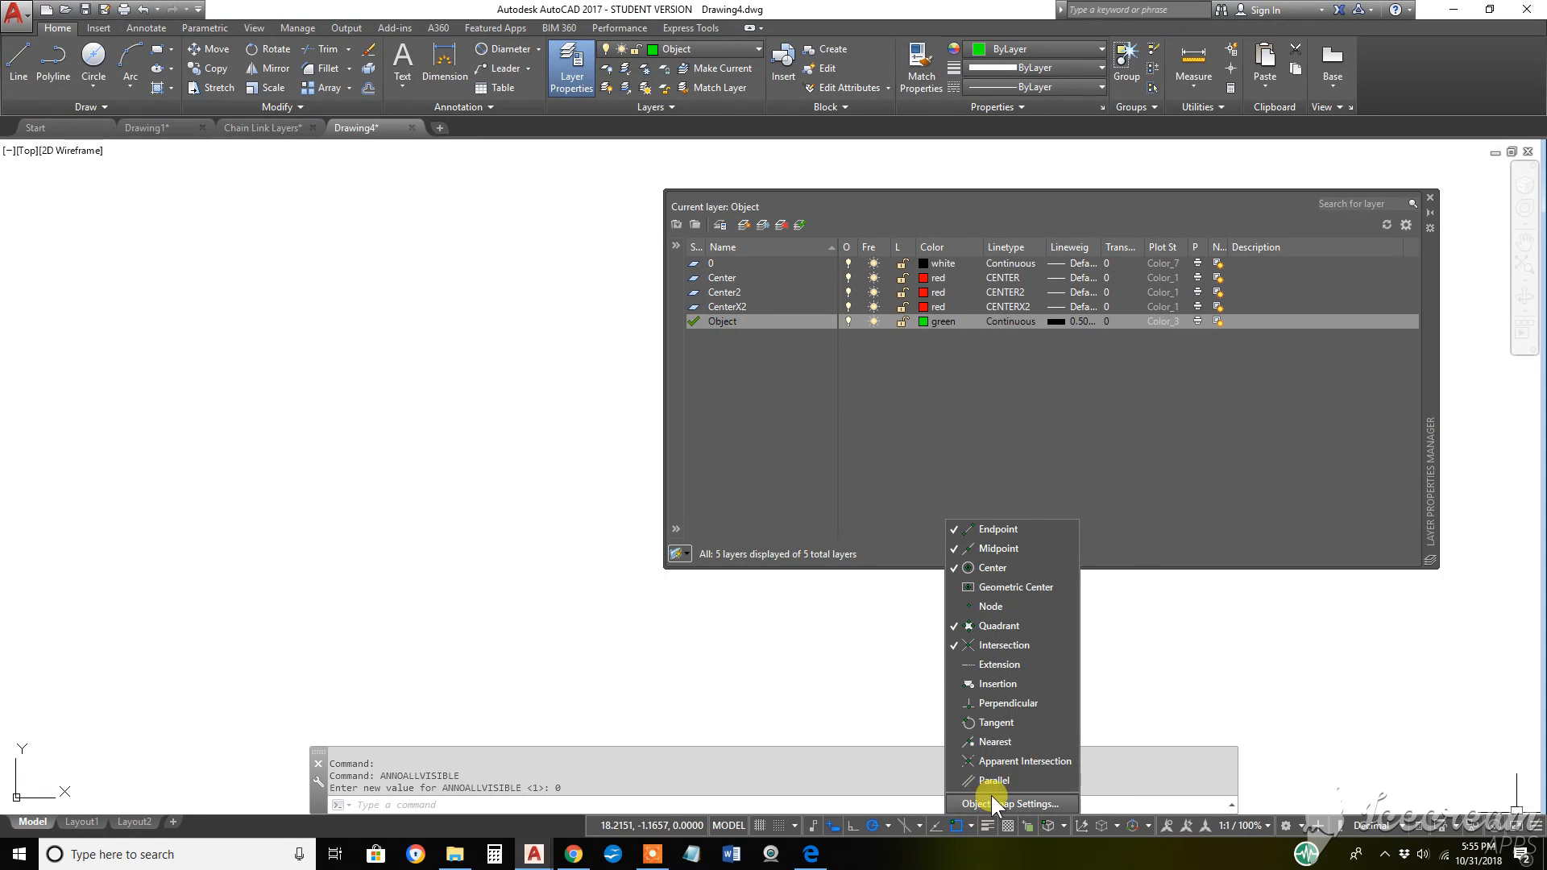
click(992, 801)
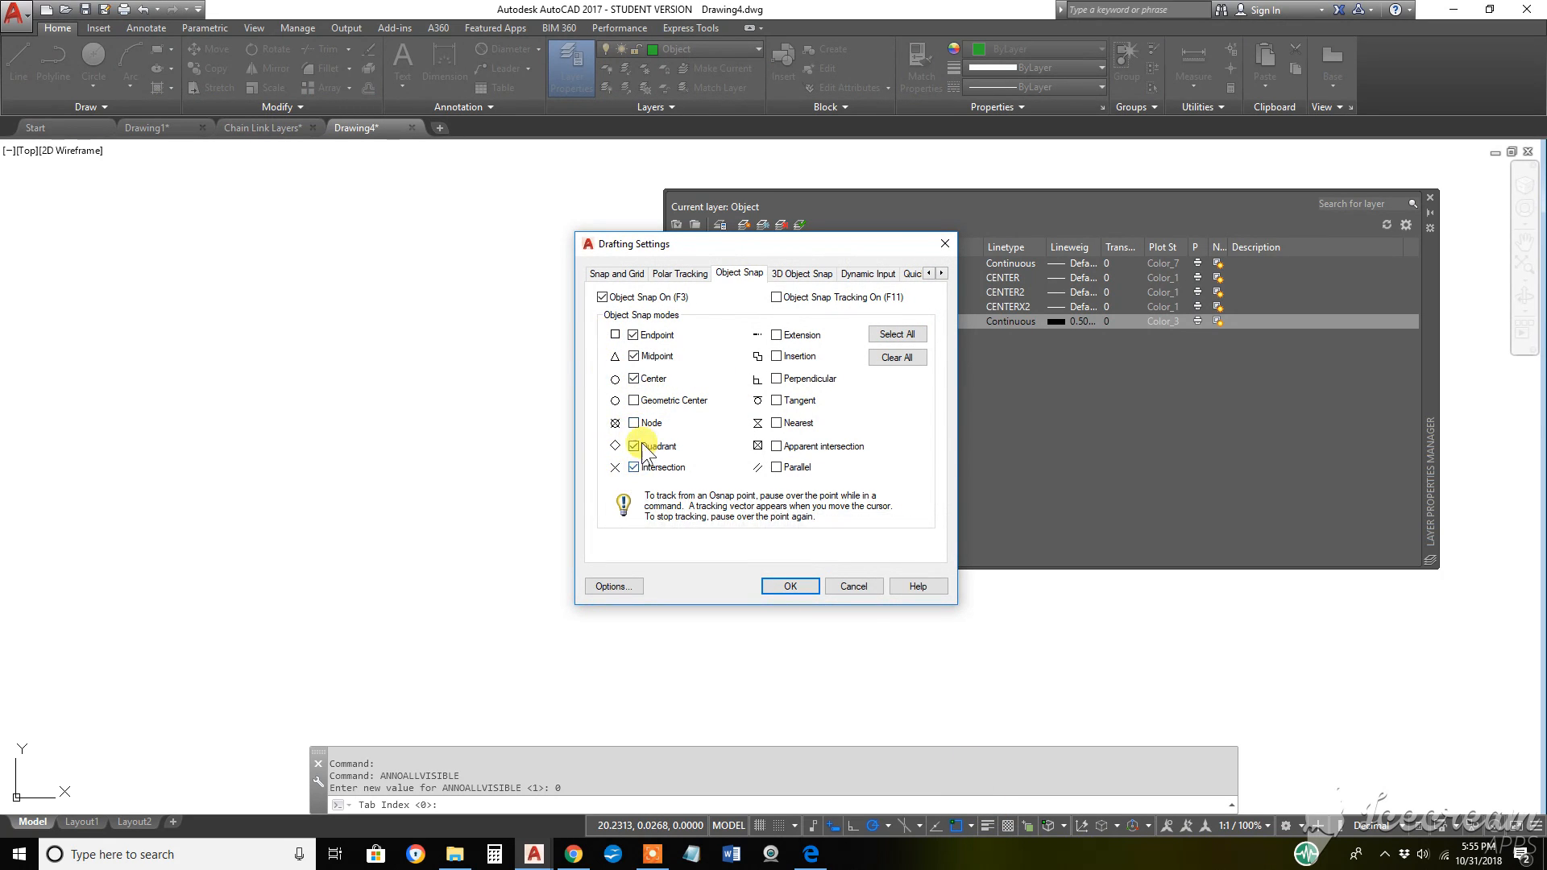
click(790, 584)
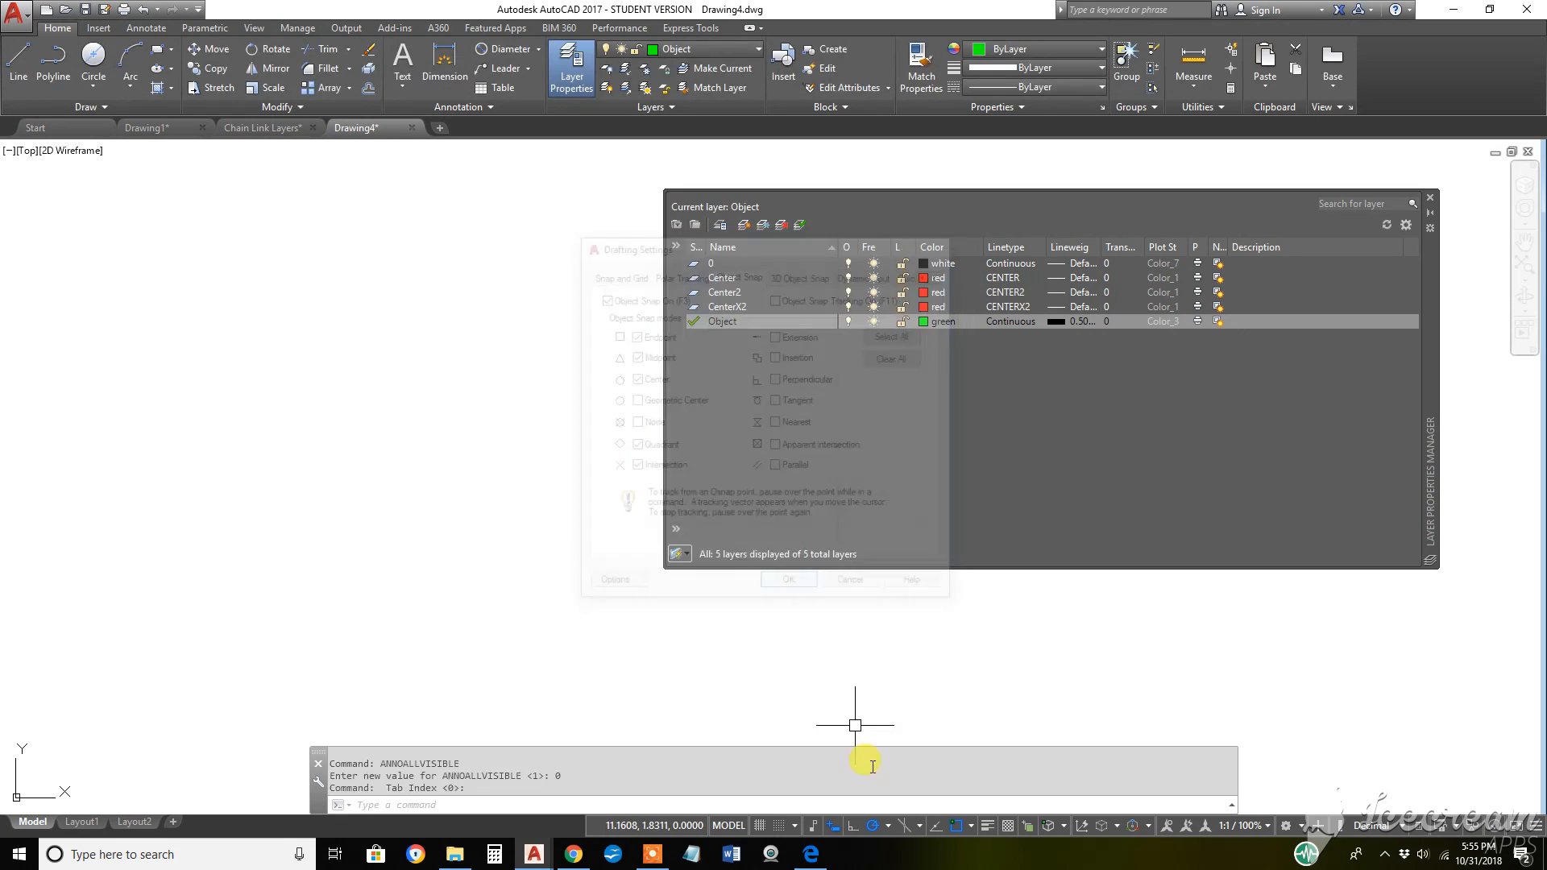
Check the polar tracking increment angle and the lineweight display setting
click(882, 823)
click(896, 804)
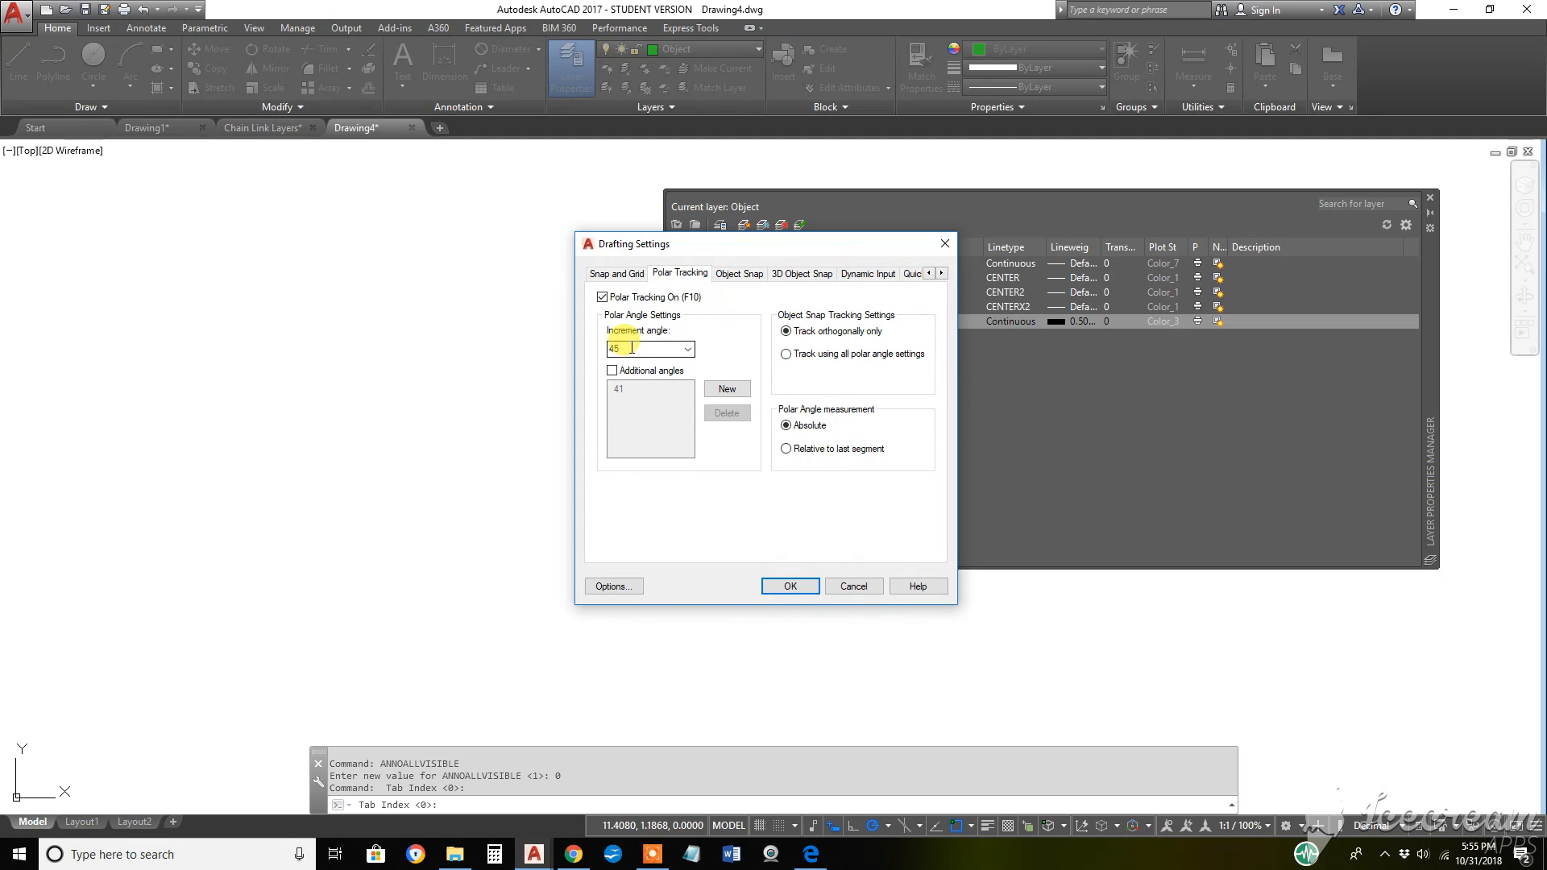
click(801, 589)
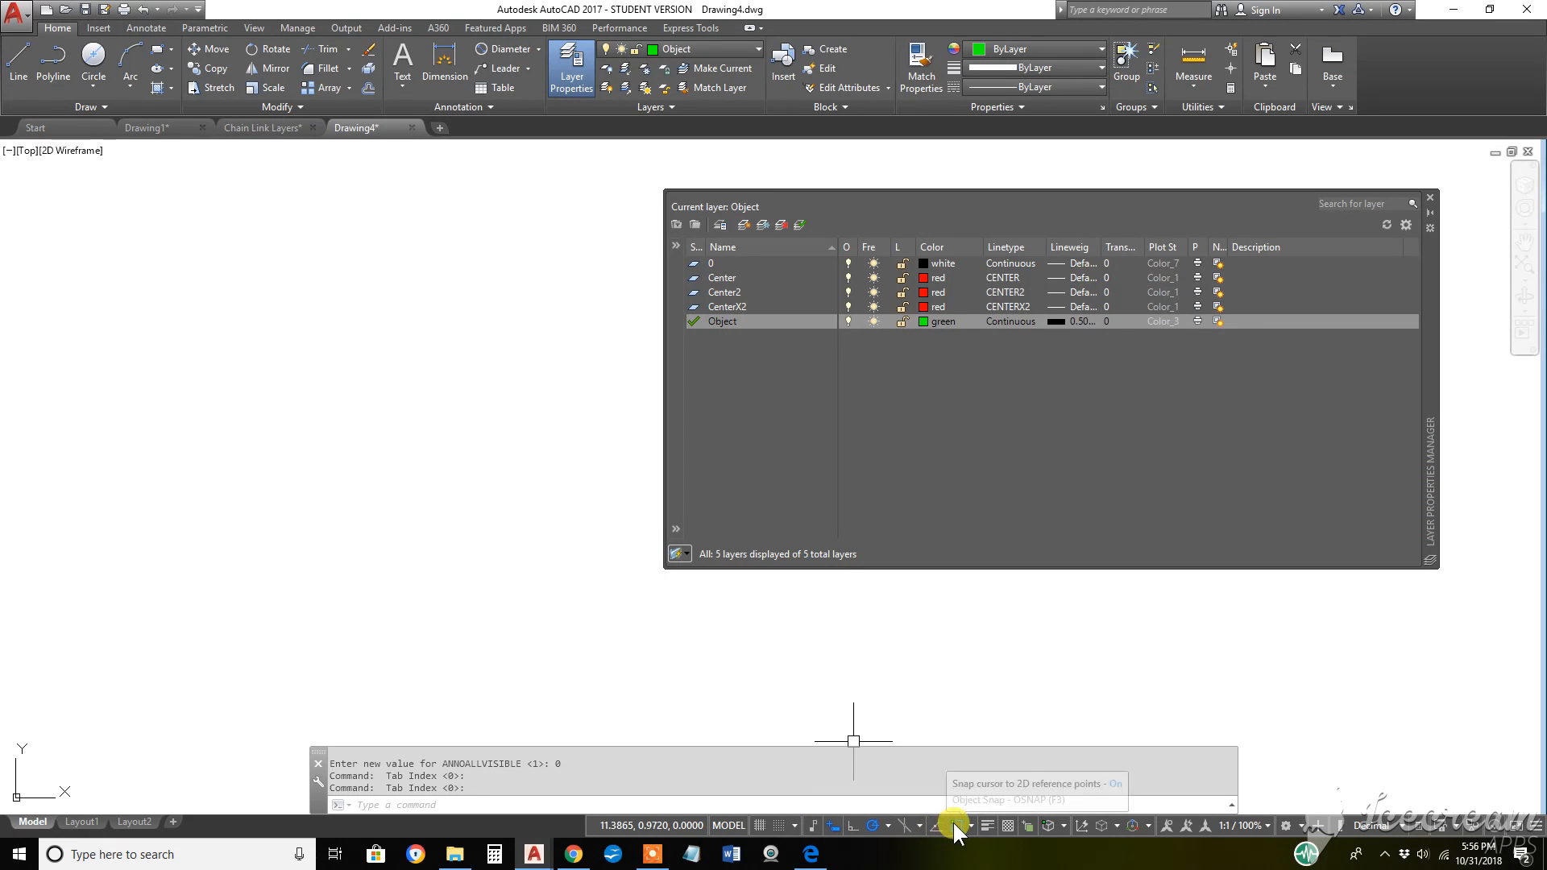
click(985, 824)
click(986, 825)
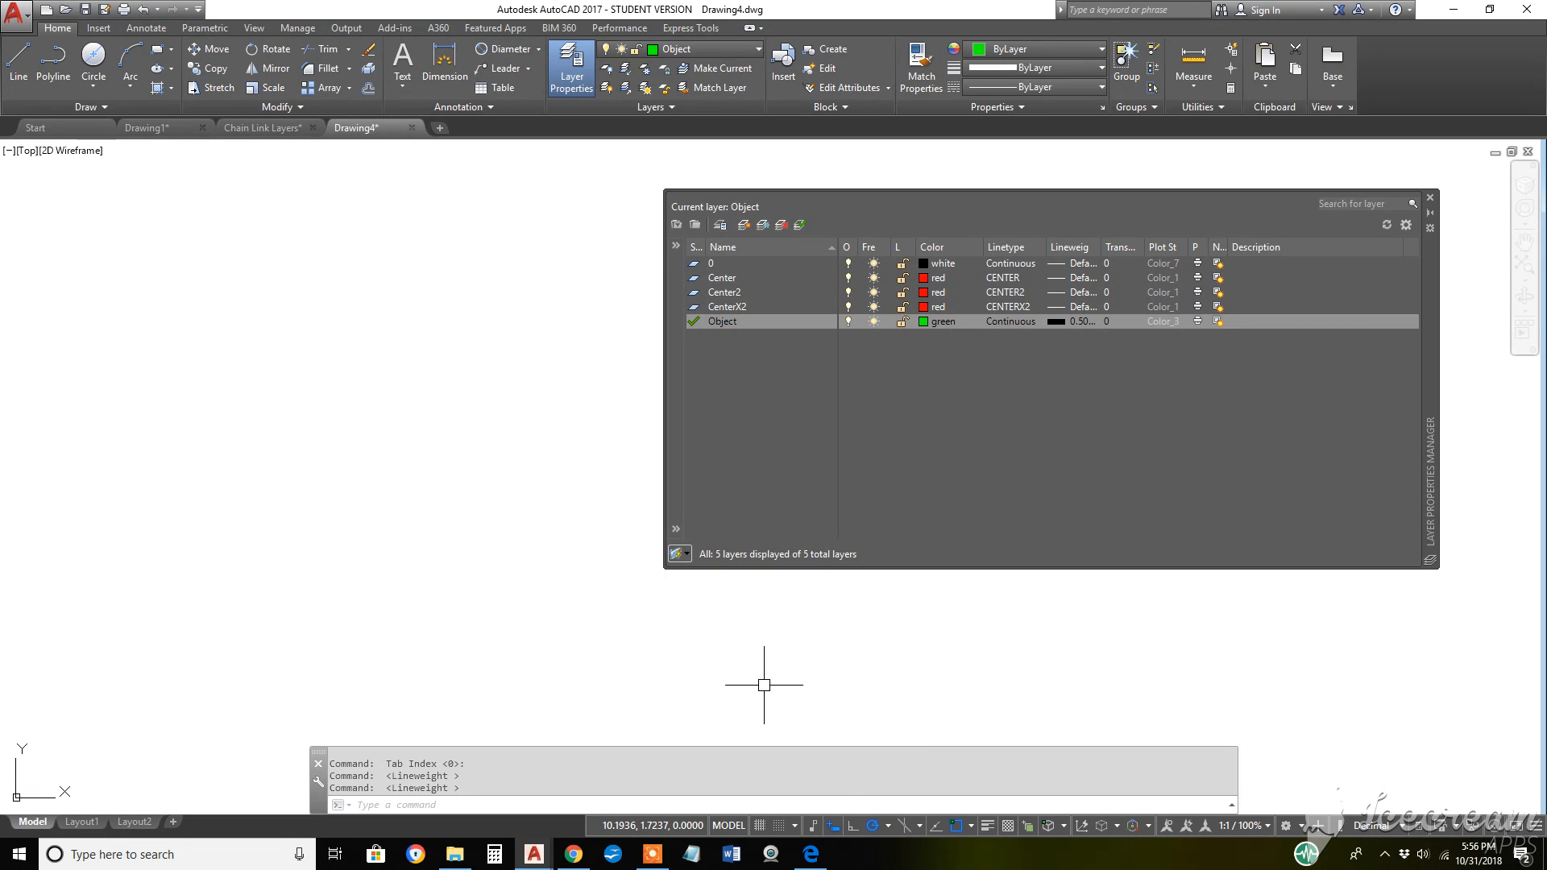
Close the layer manager and draw a horizontal line 4.5 units long to the right on the Object layer
click(1431, 197)
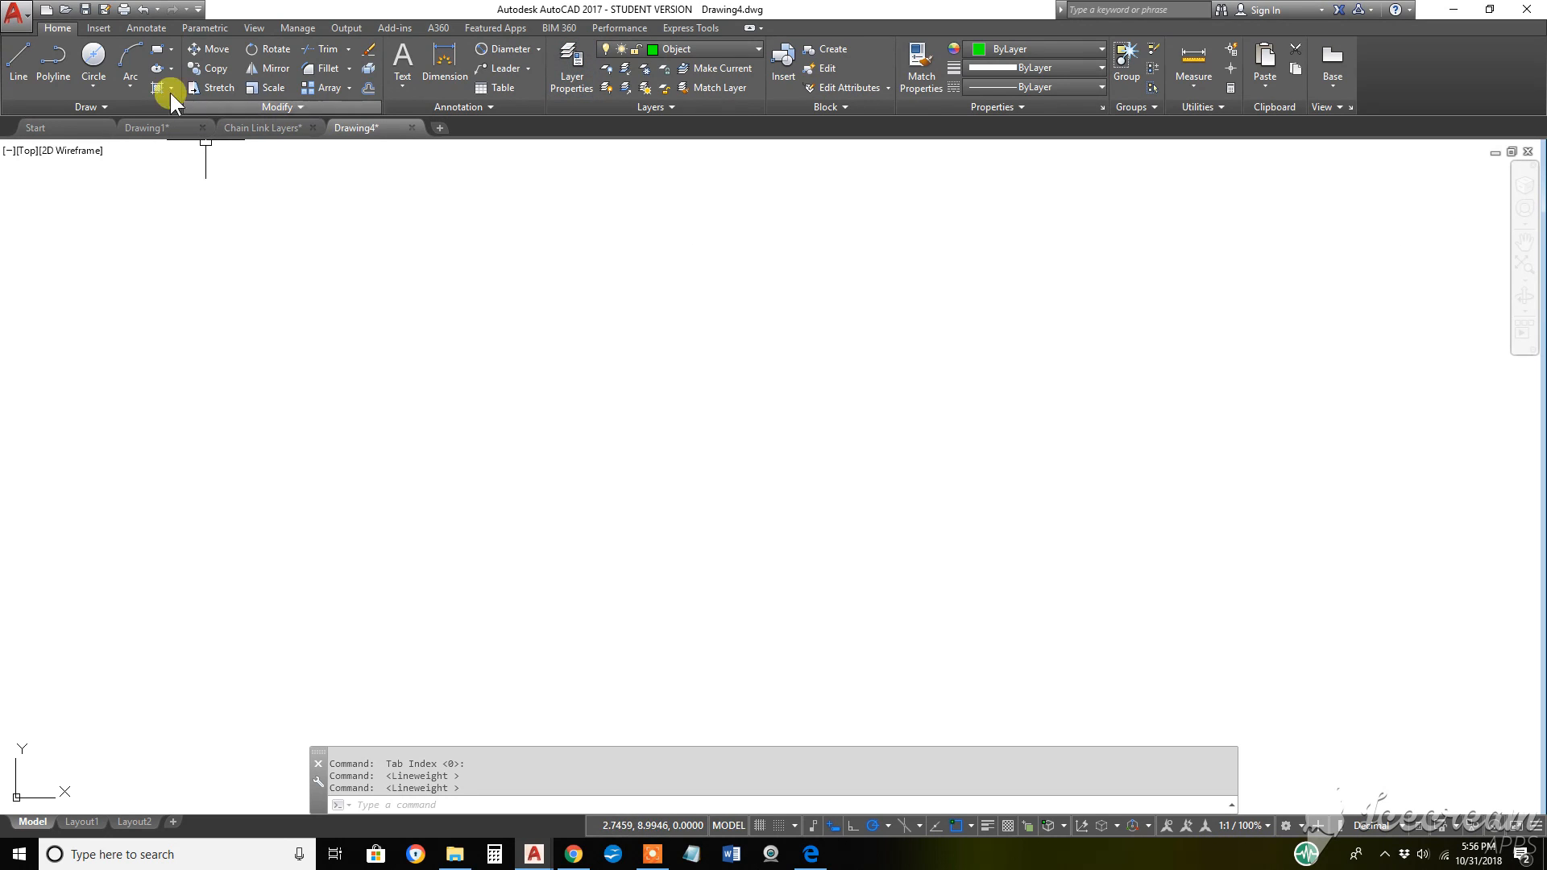
click(21, 50)
click(534, 442)
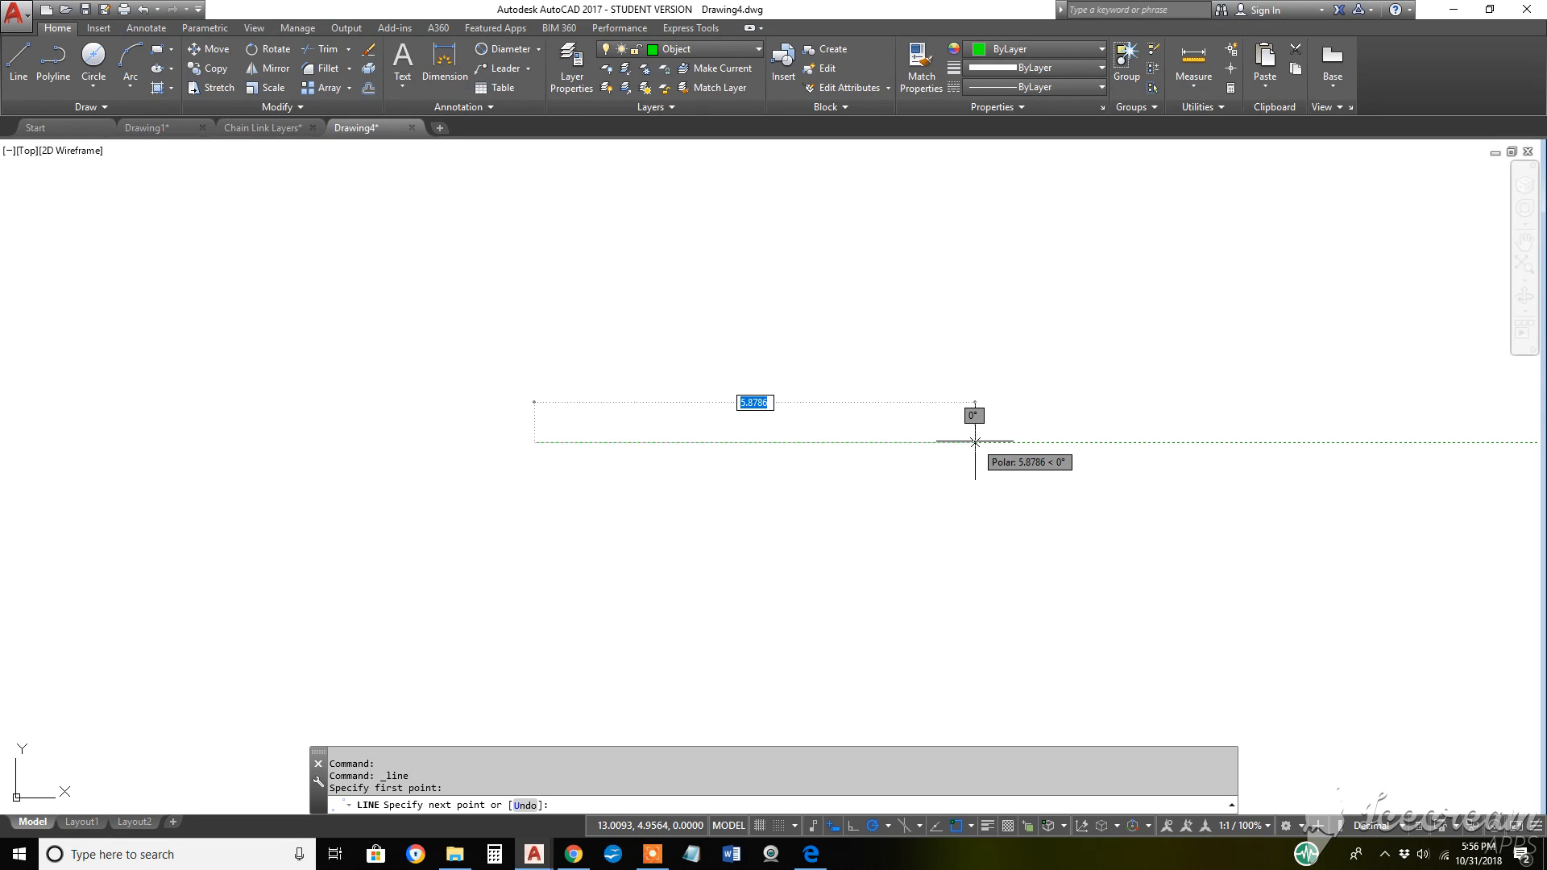
text(4.)
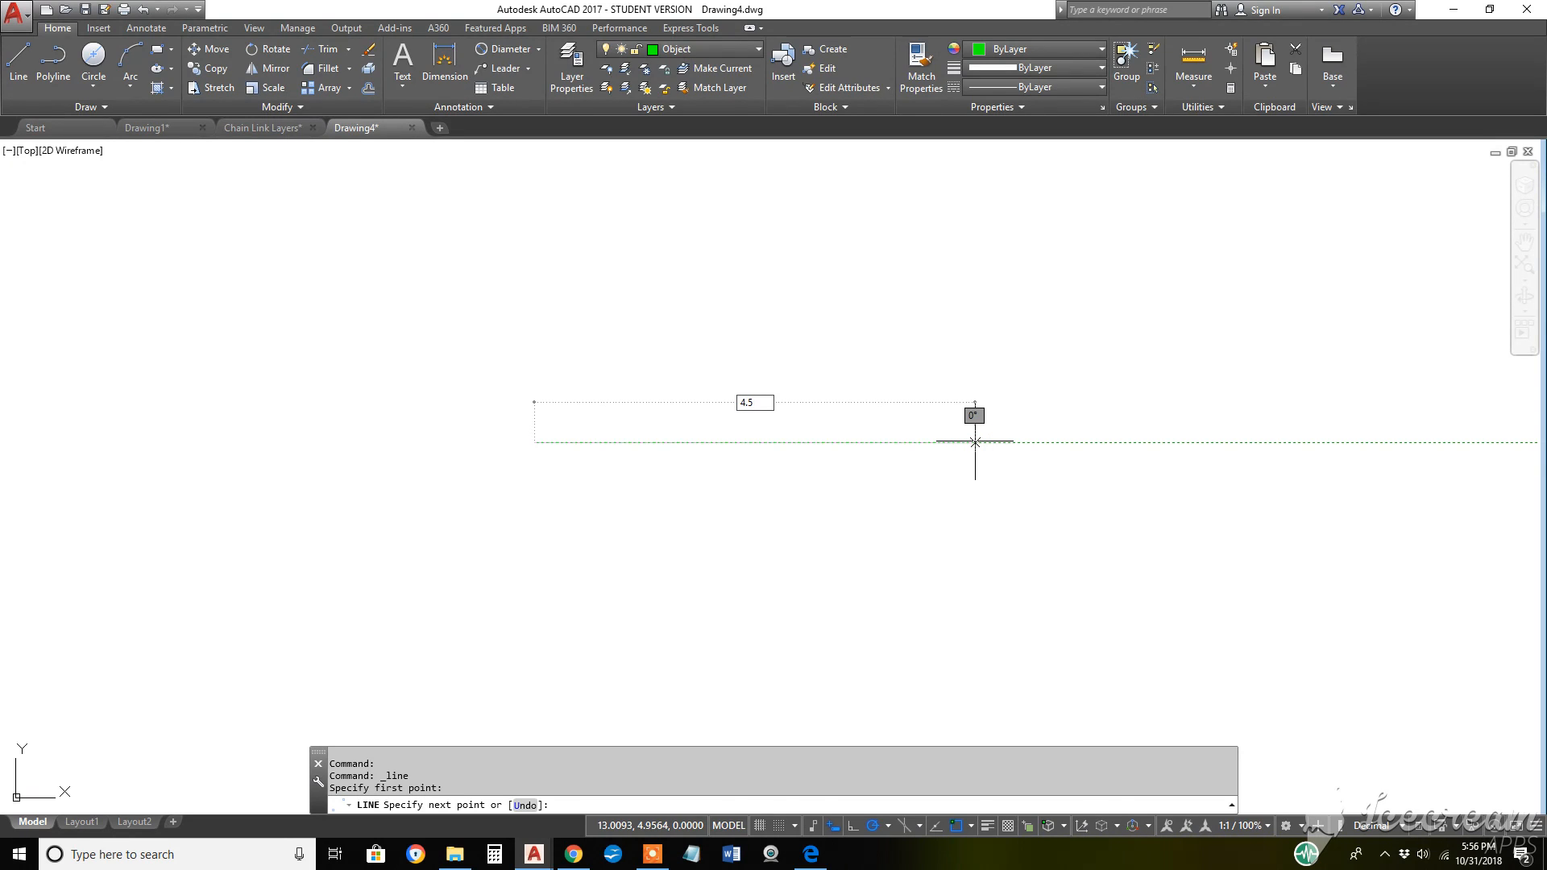
text(5)
key(Return)
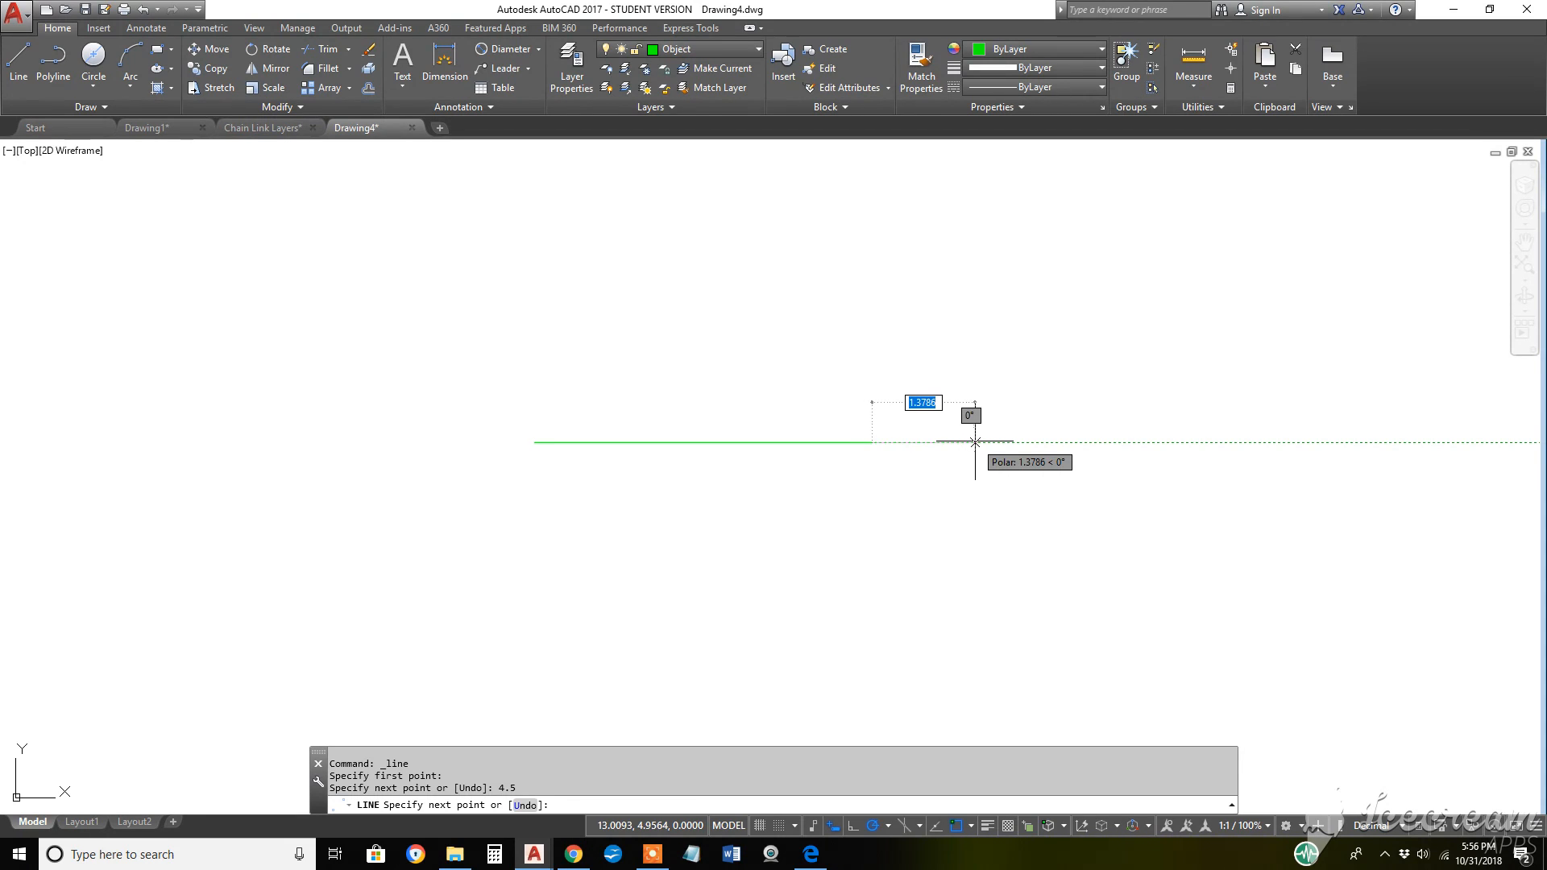
key(Return)
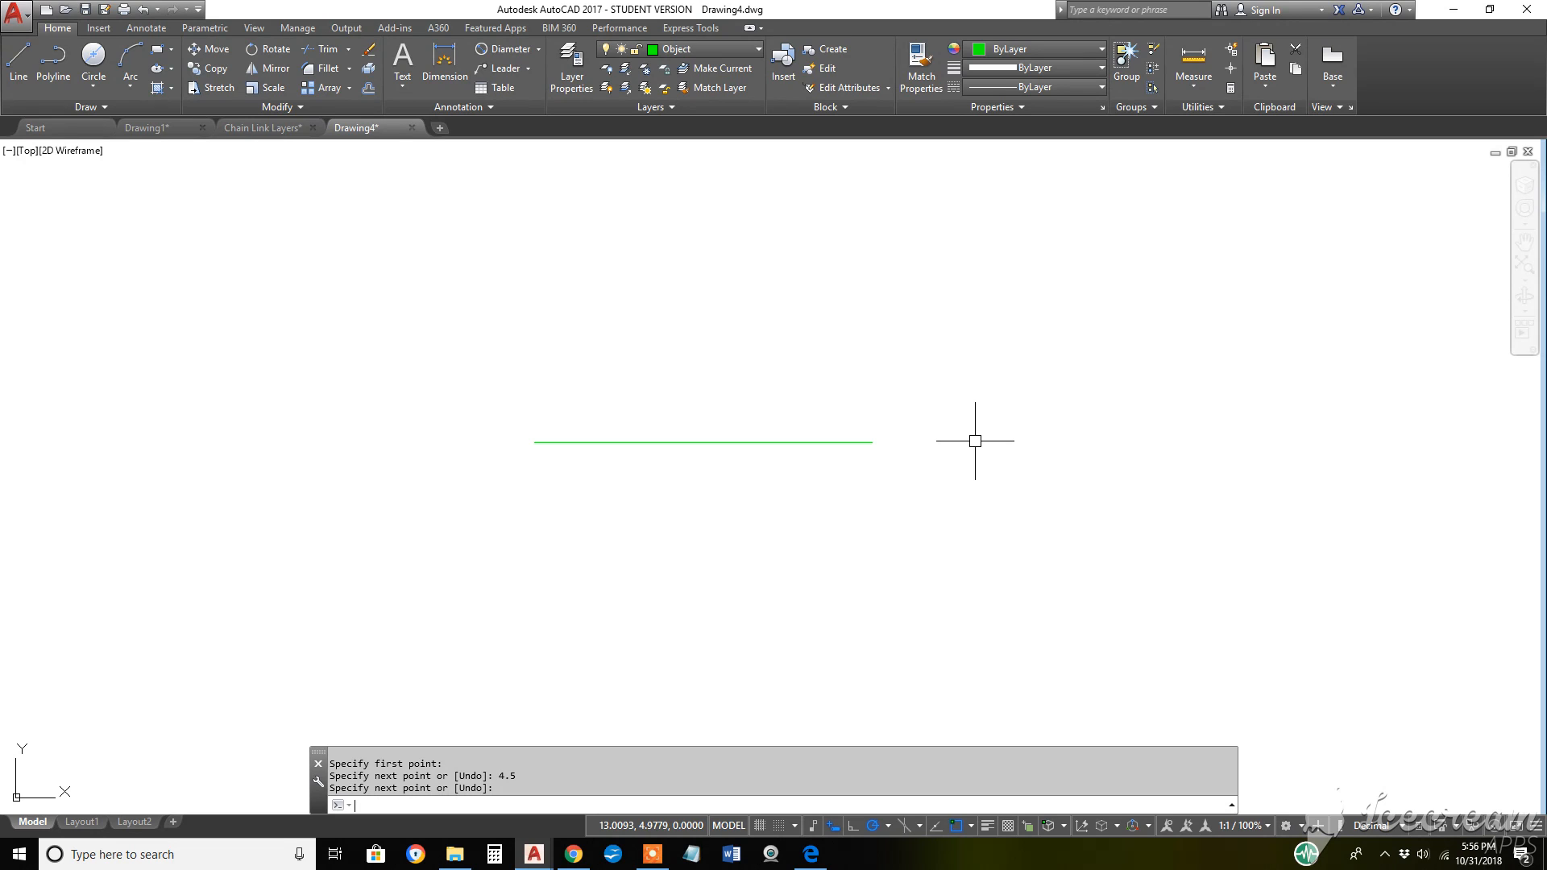
key(Return)
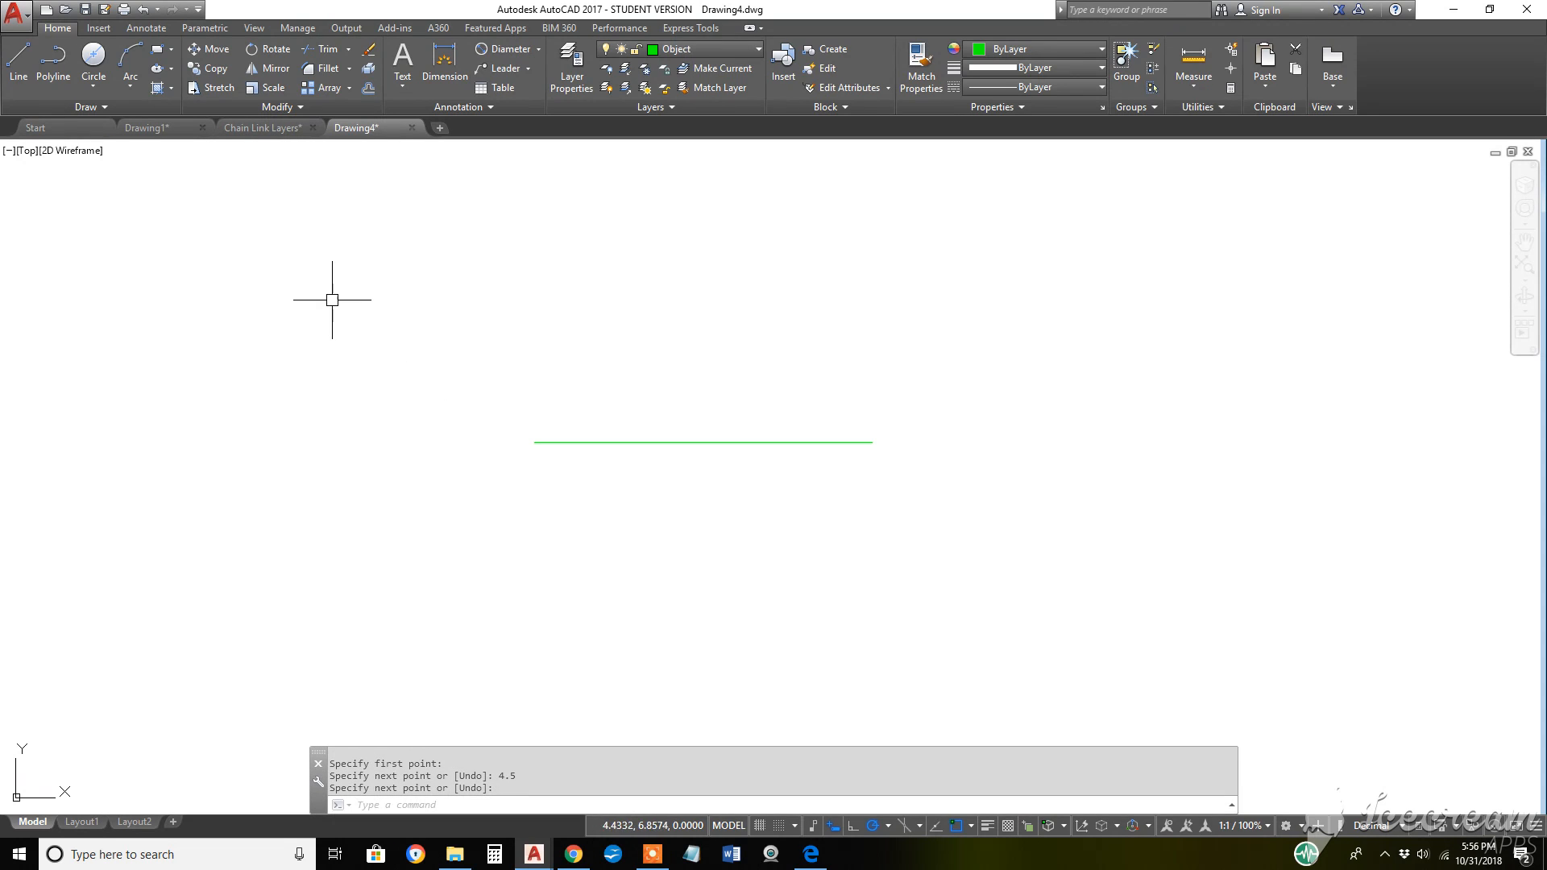
Draw a circle with a radius of 1 centred on the line's left endpoint
click(91, 90)
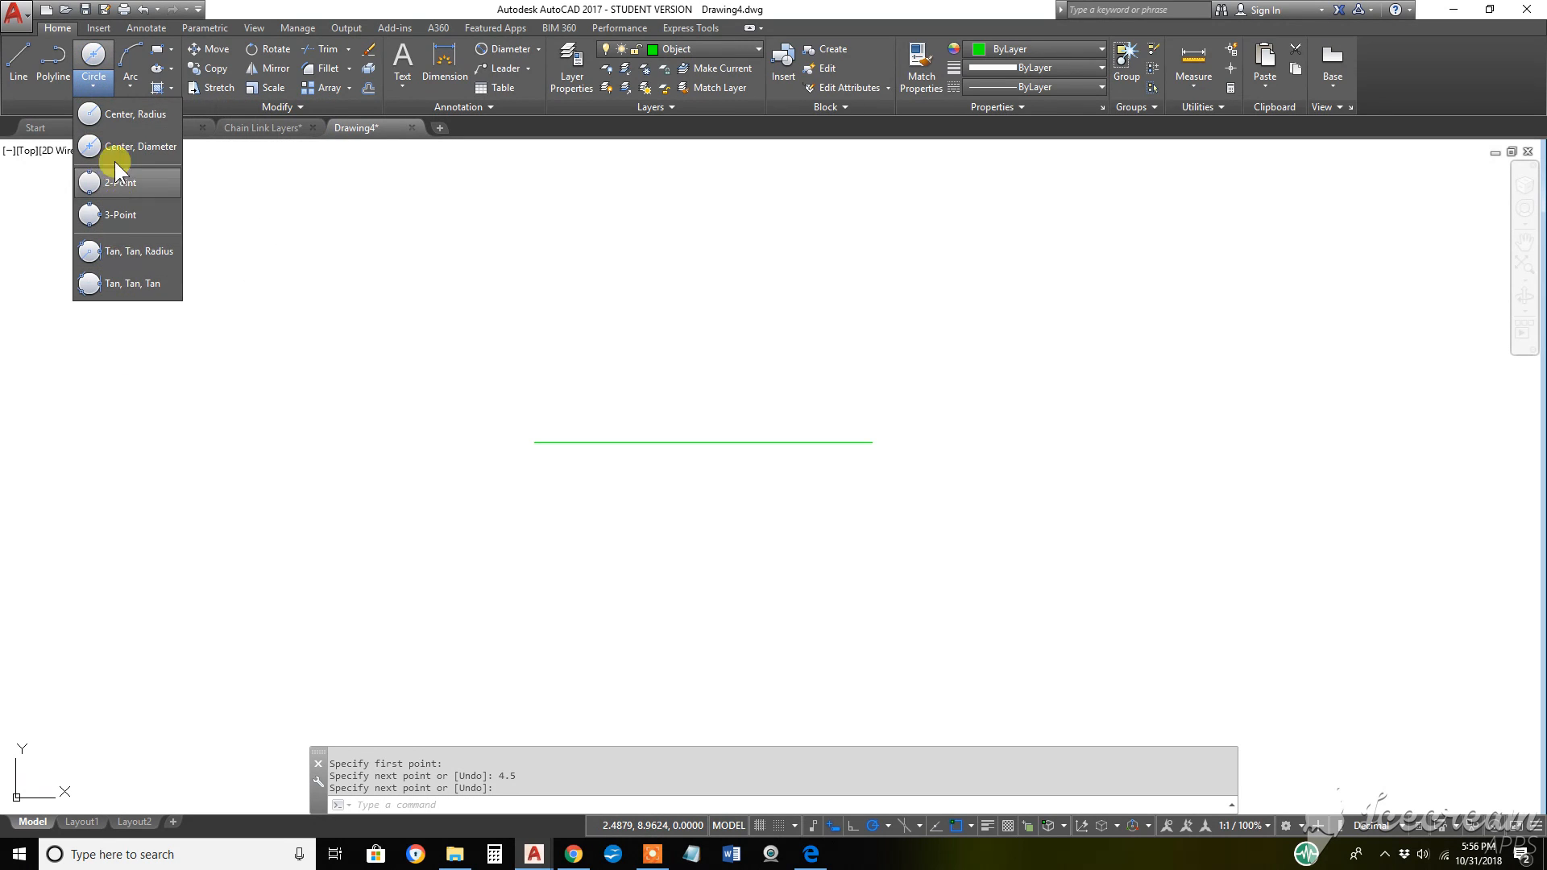
click(94, 114)
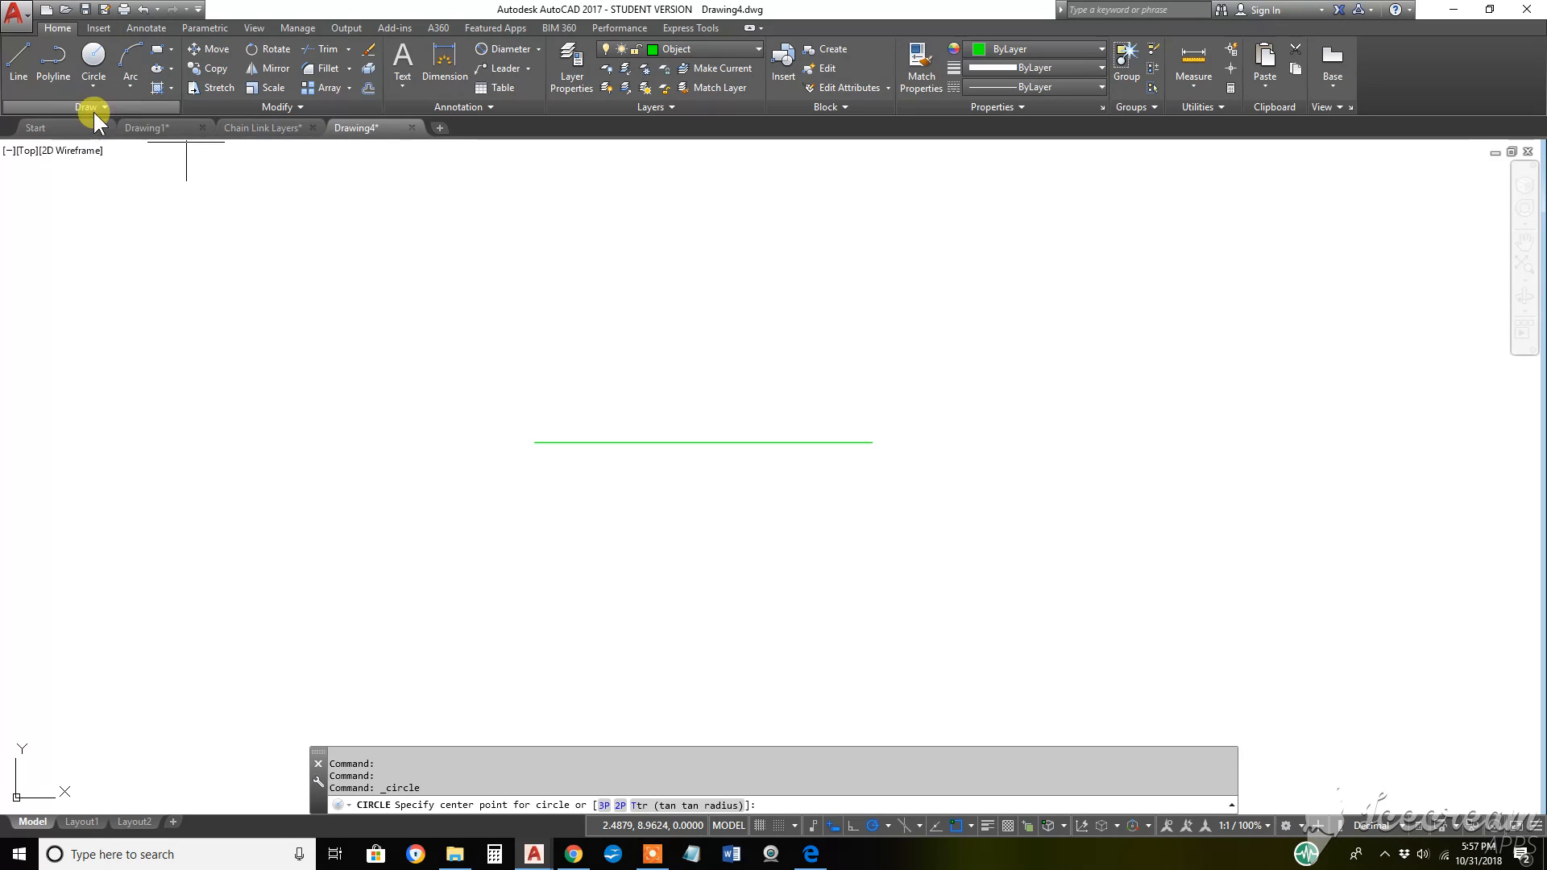
click(534, 441)
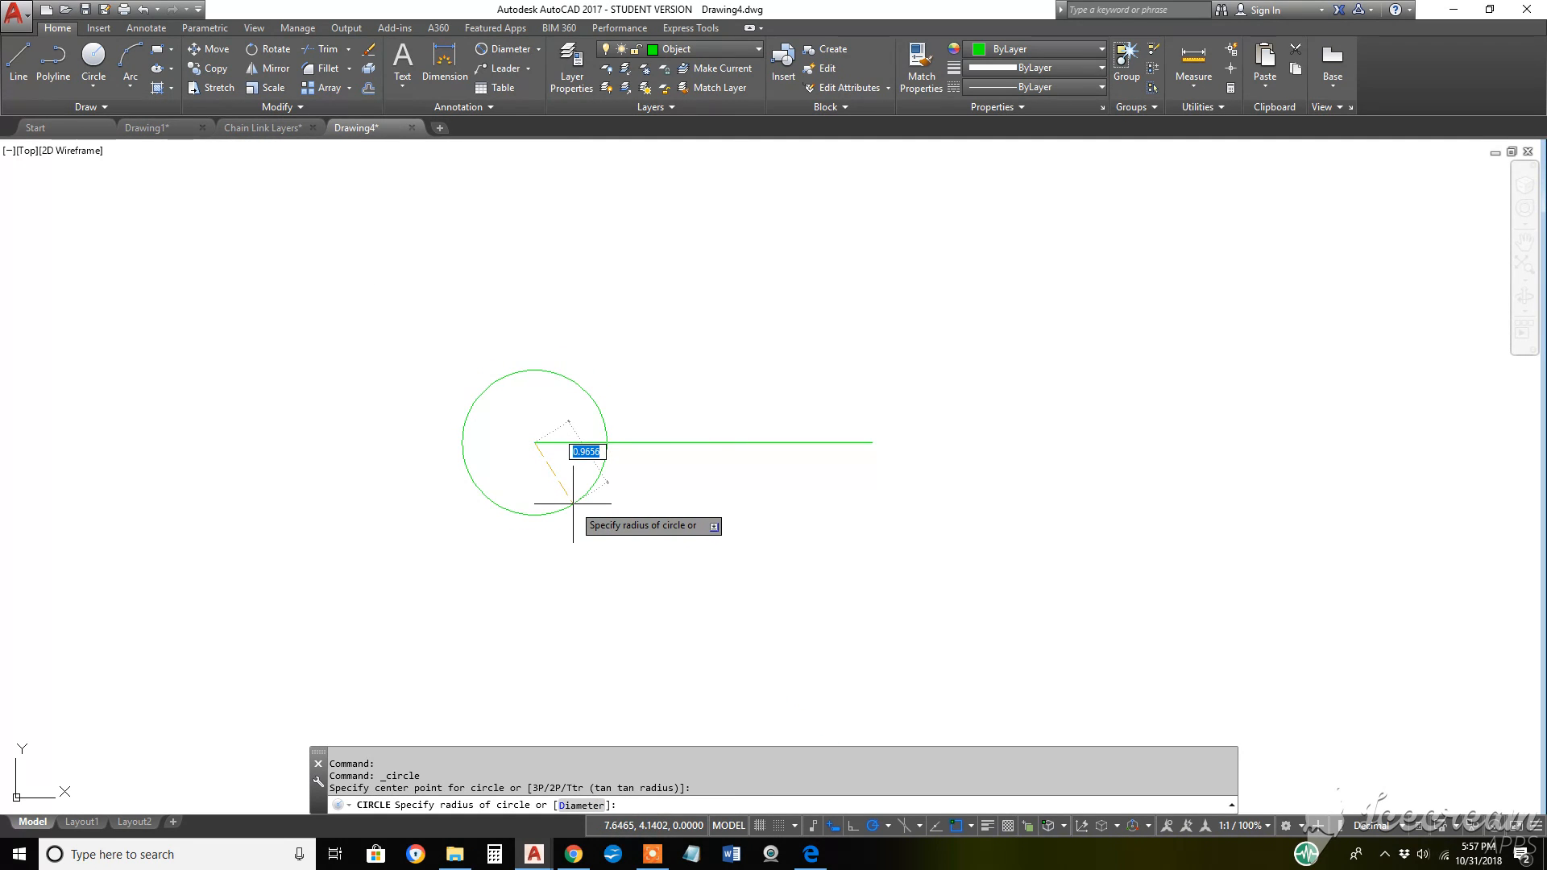
text(1)
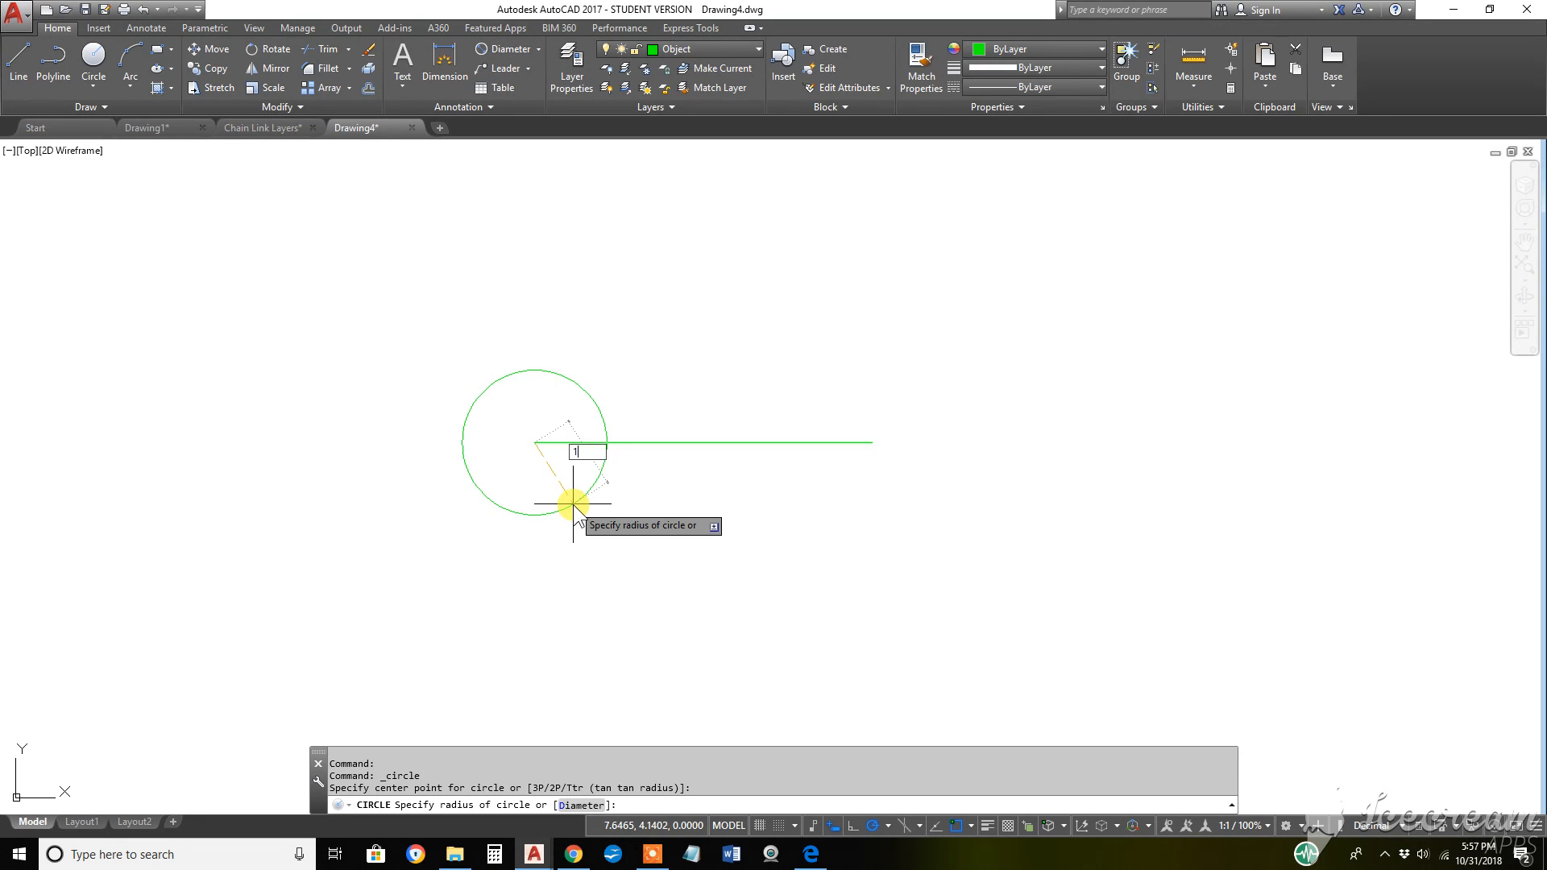
key(Return)
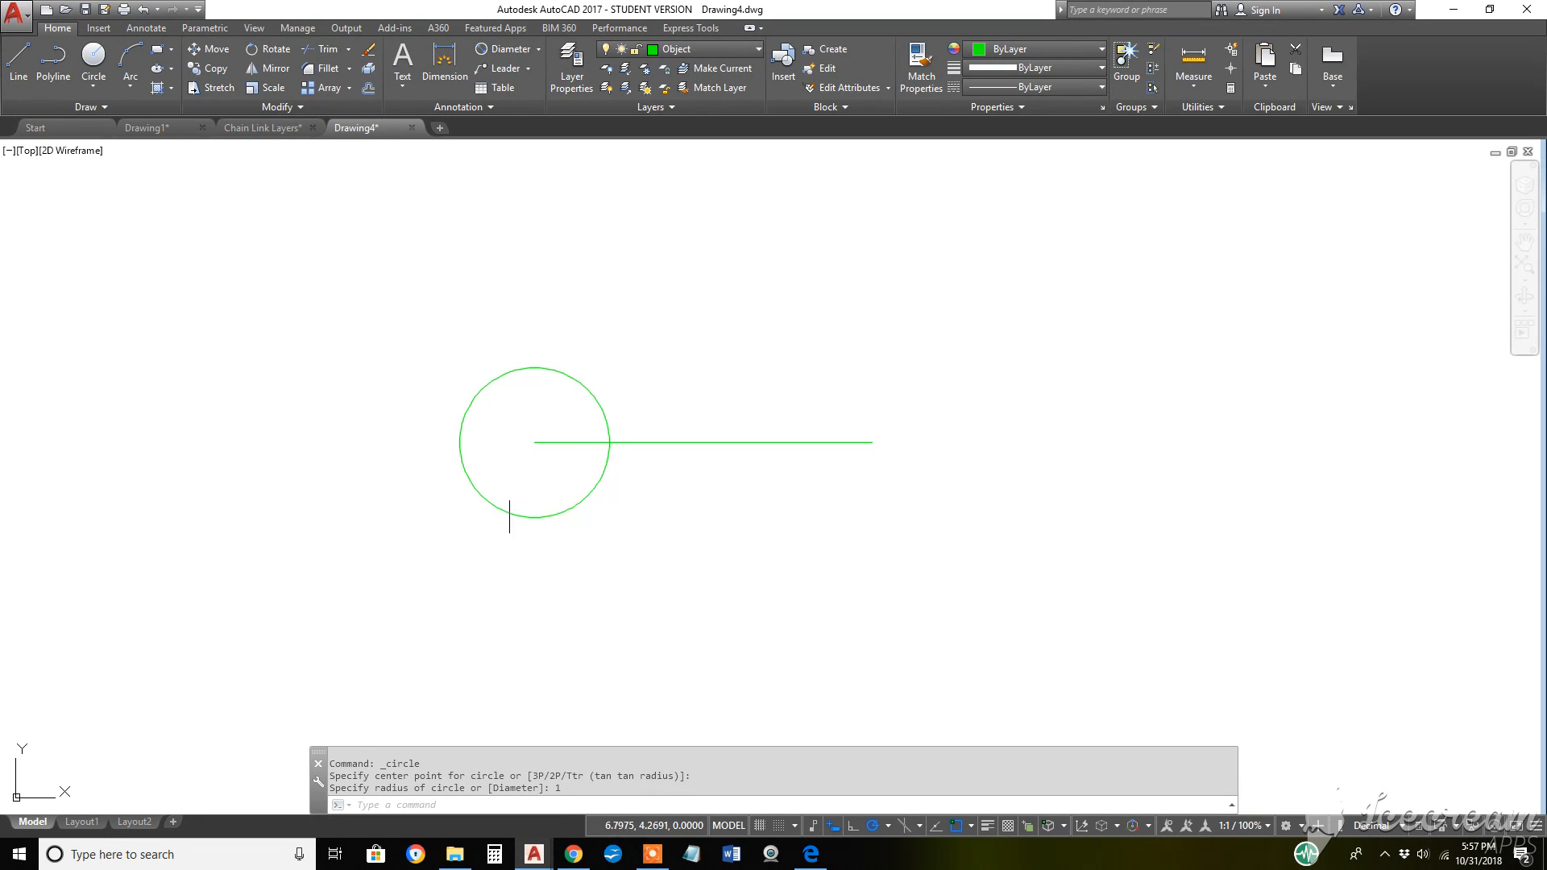
Draw a concentric circle with a diameter of 1 at the line's left endpoint, using the Center, Diameter method
click(96, 83)
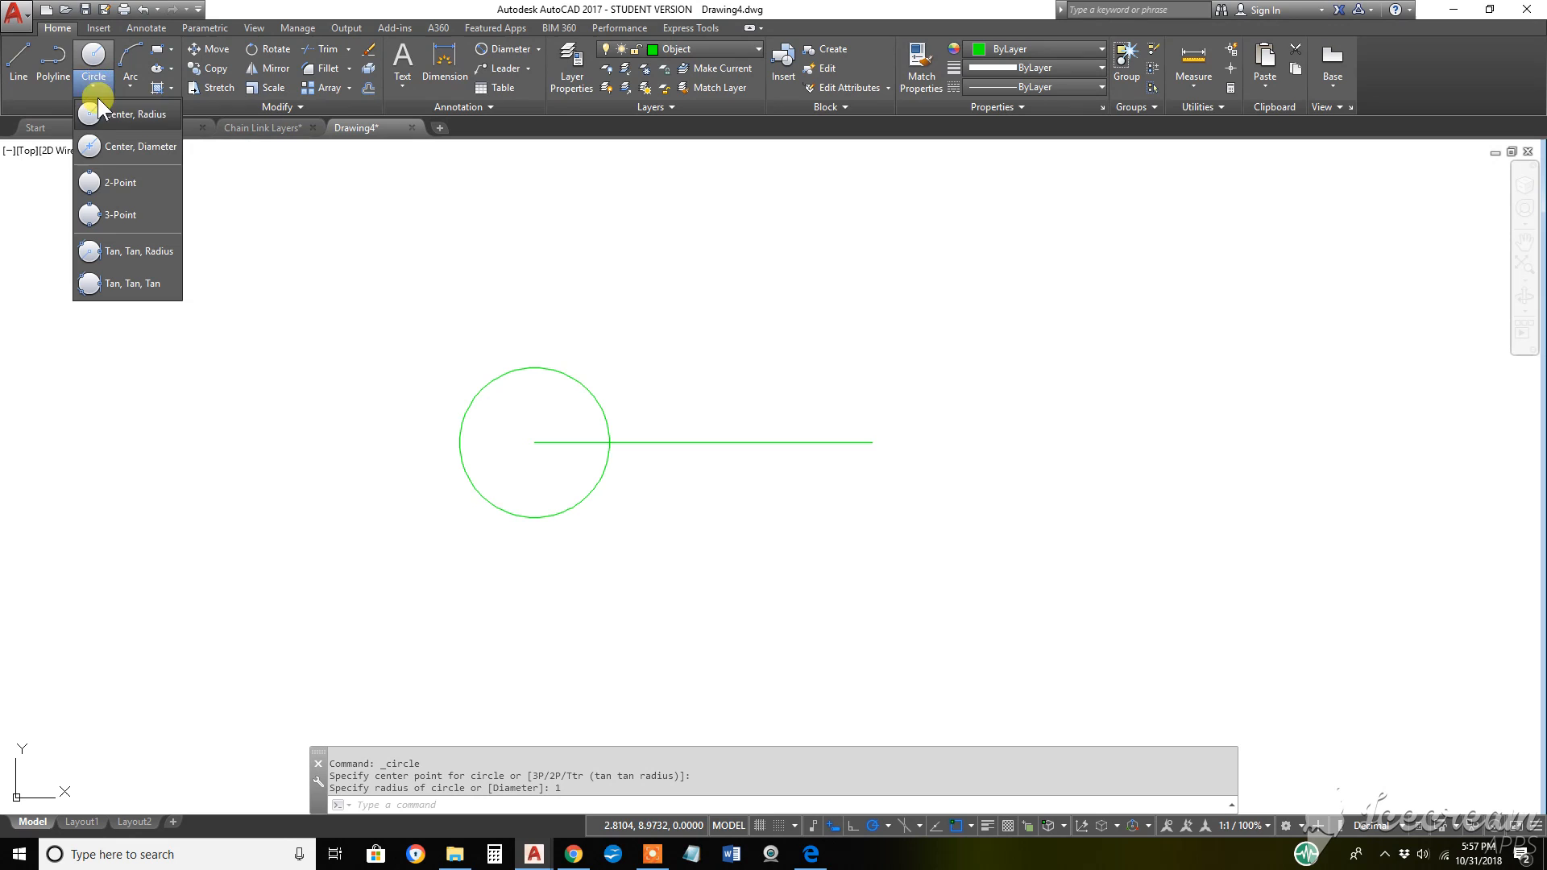
click(121, 146)
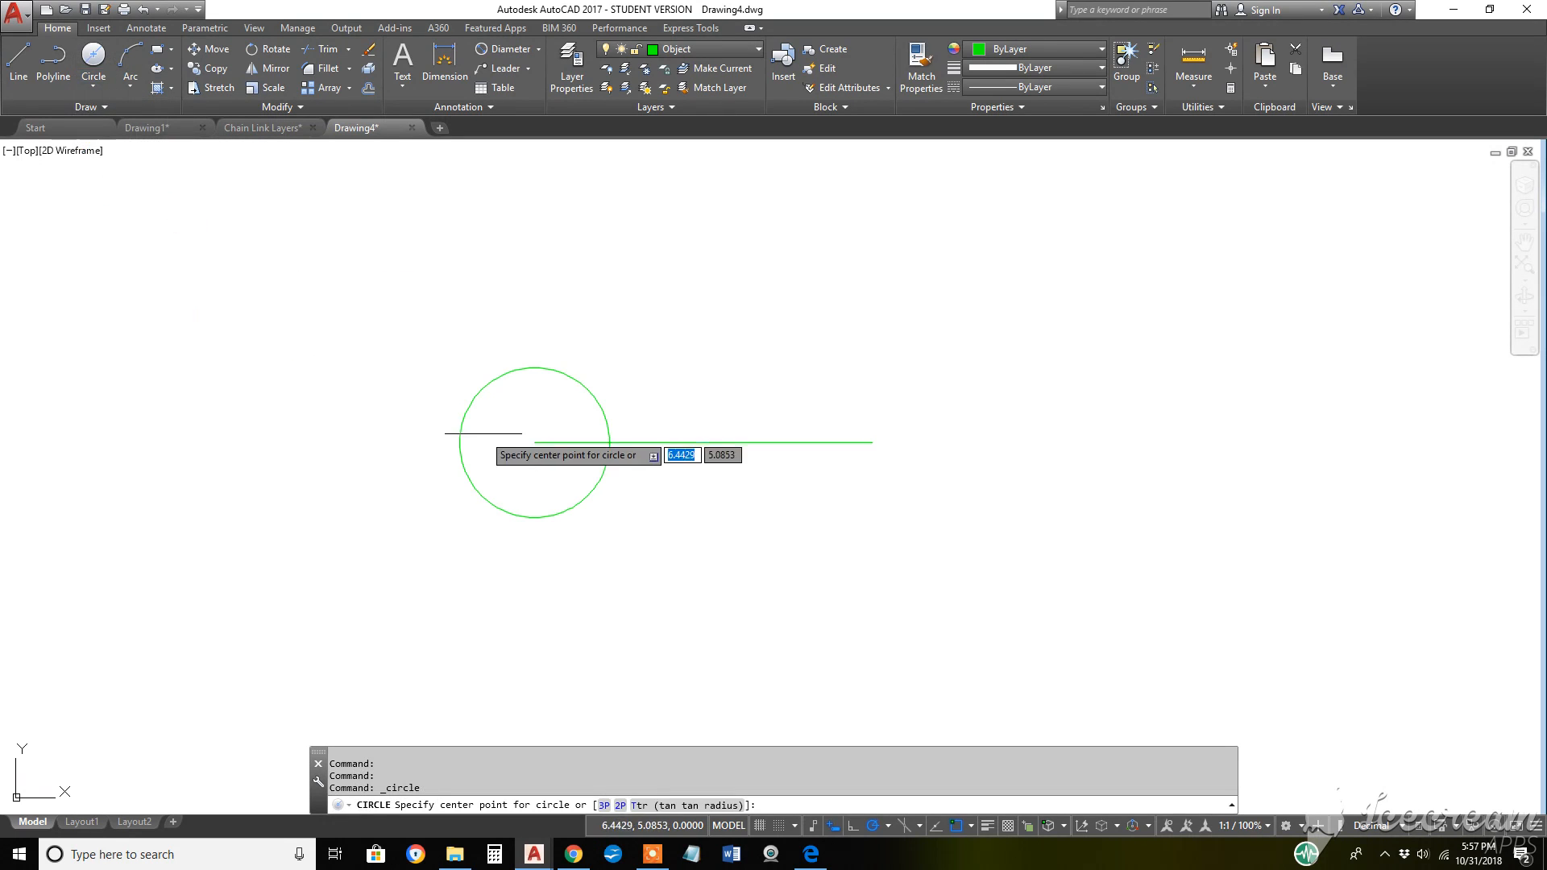
click(534, 442)
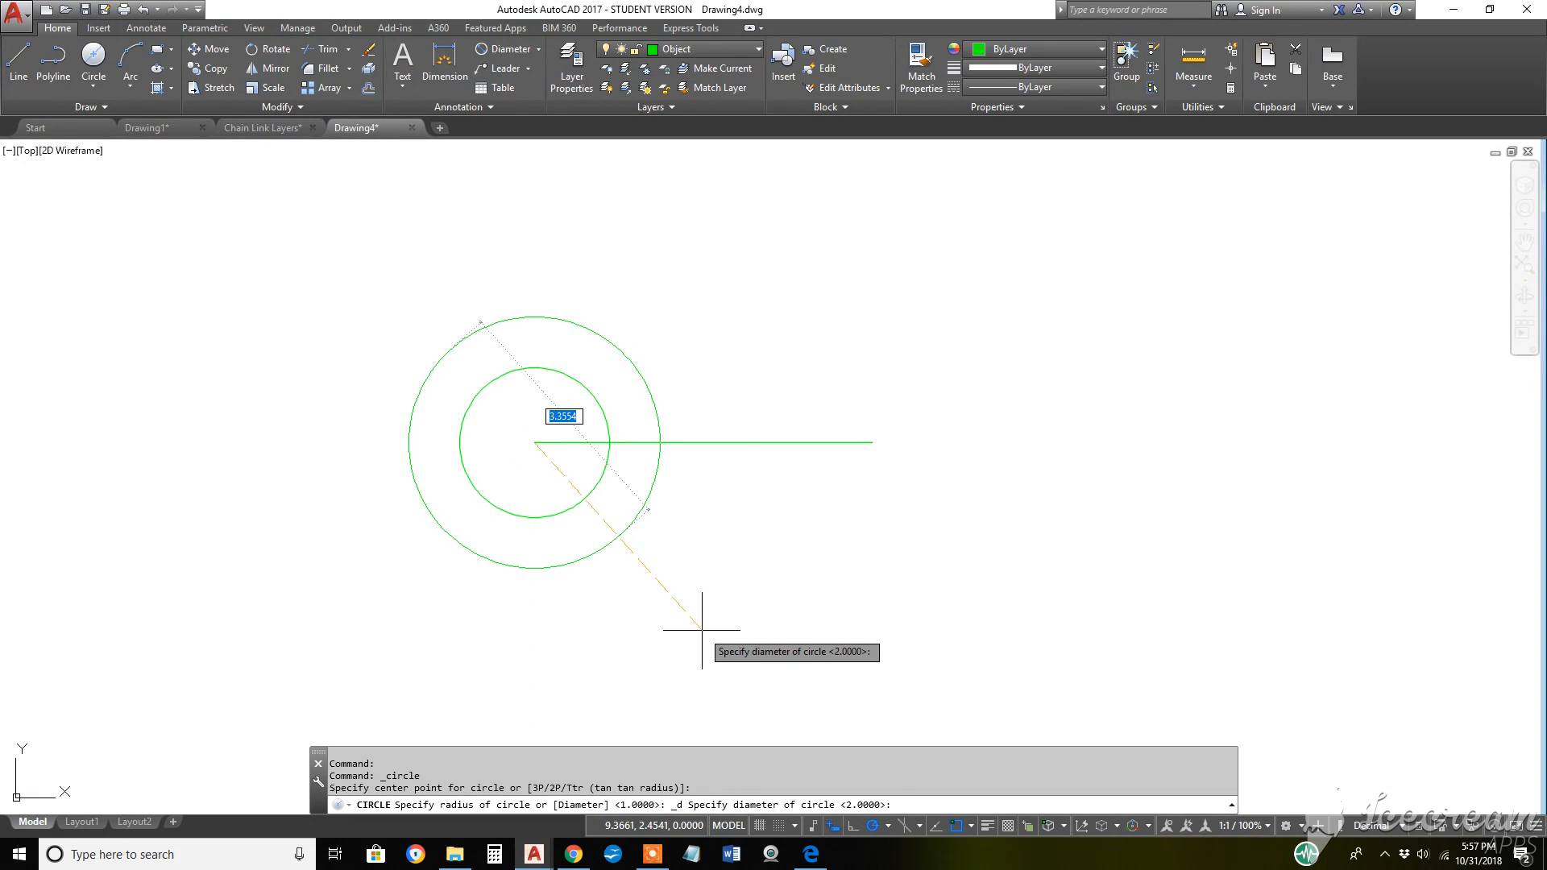
text(1)
key(Return)
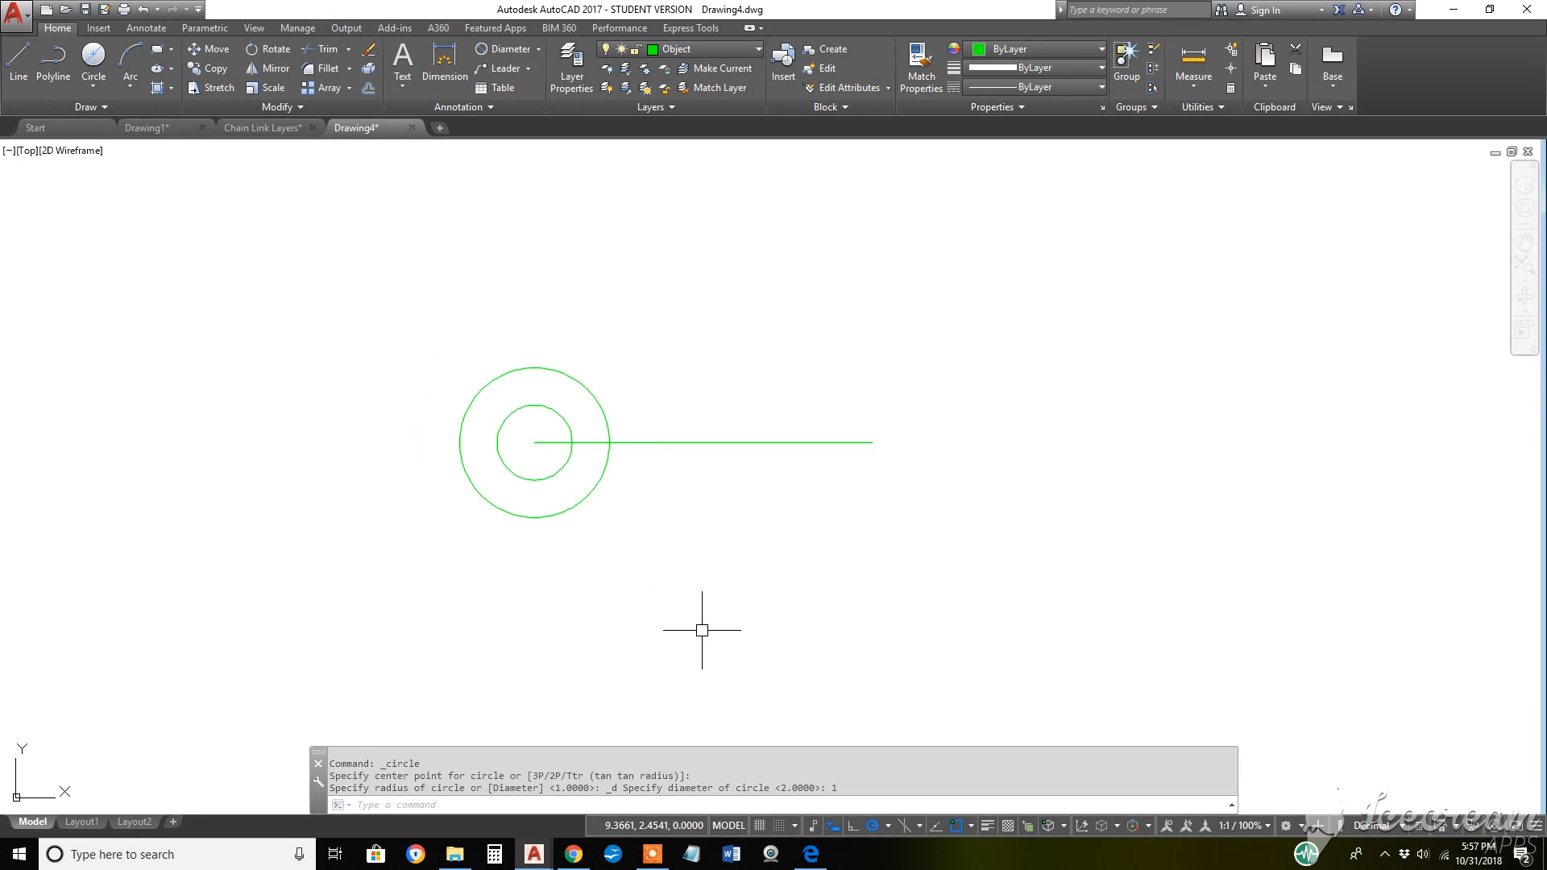
Draw a circle with a diameter of 3.5 centred on the line's right endpoint
click(97, 54)
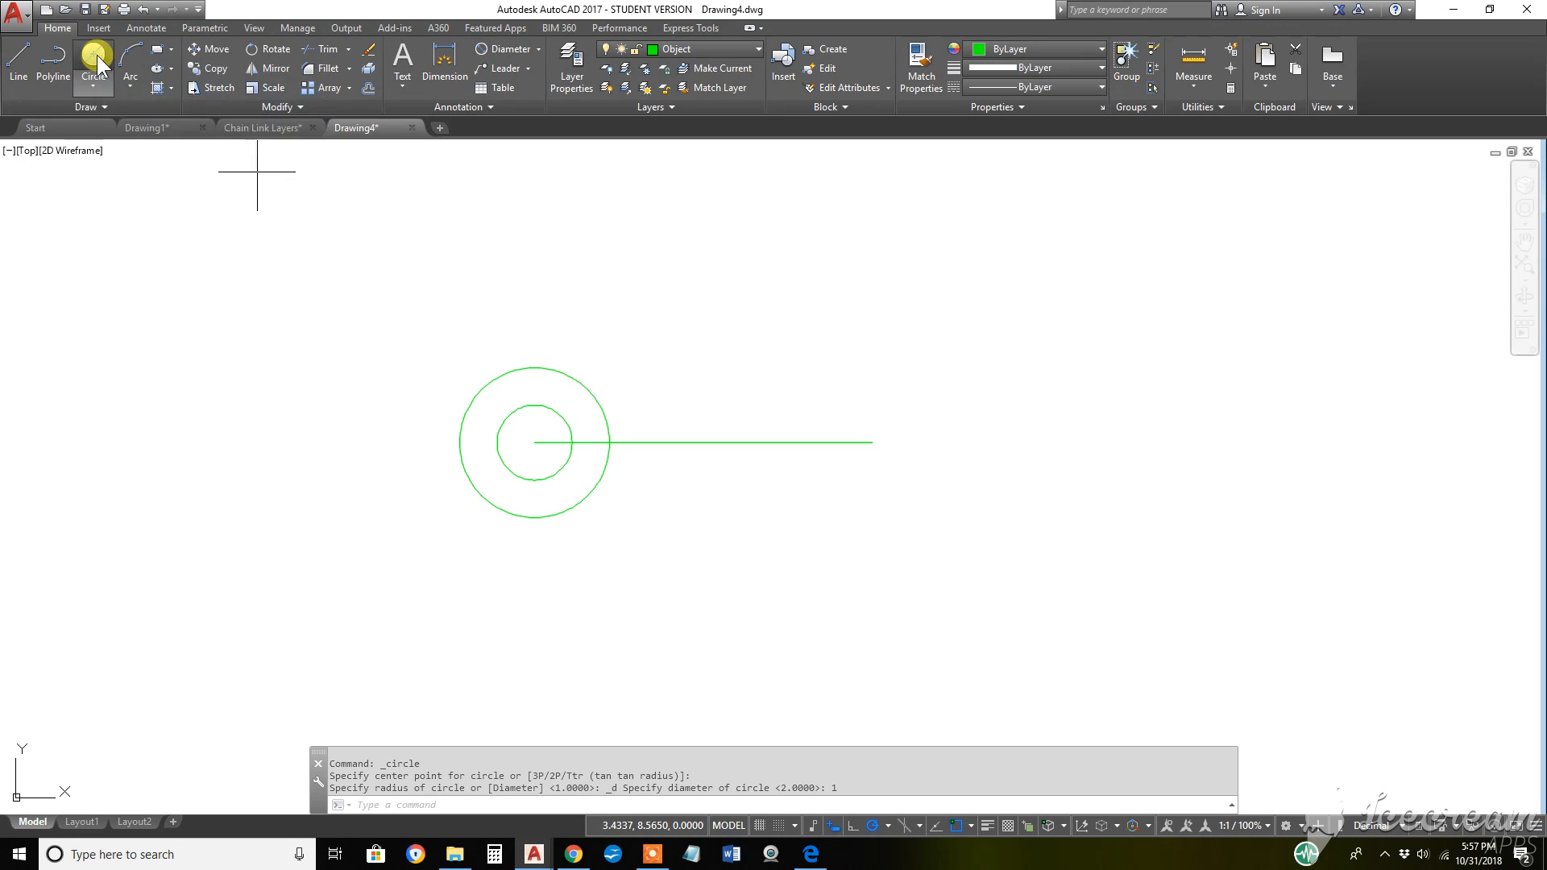
click(872, 443)
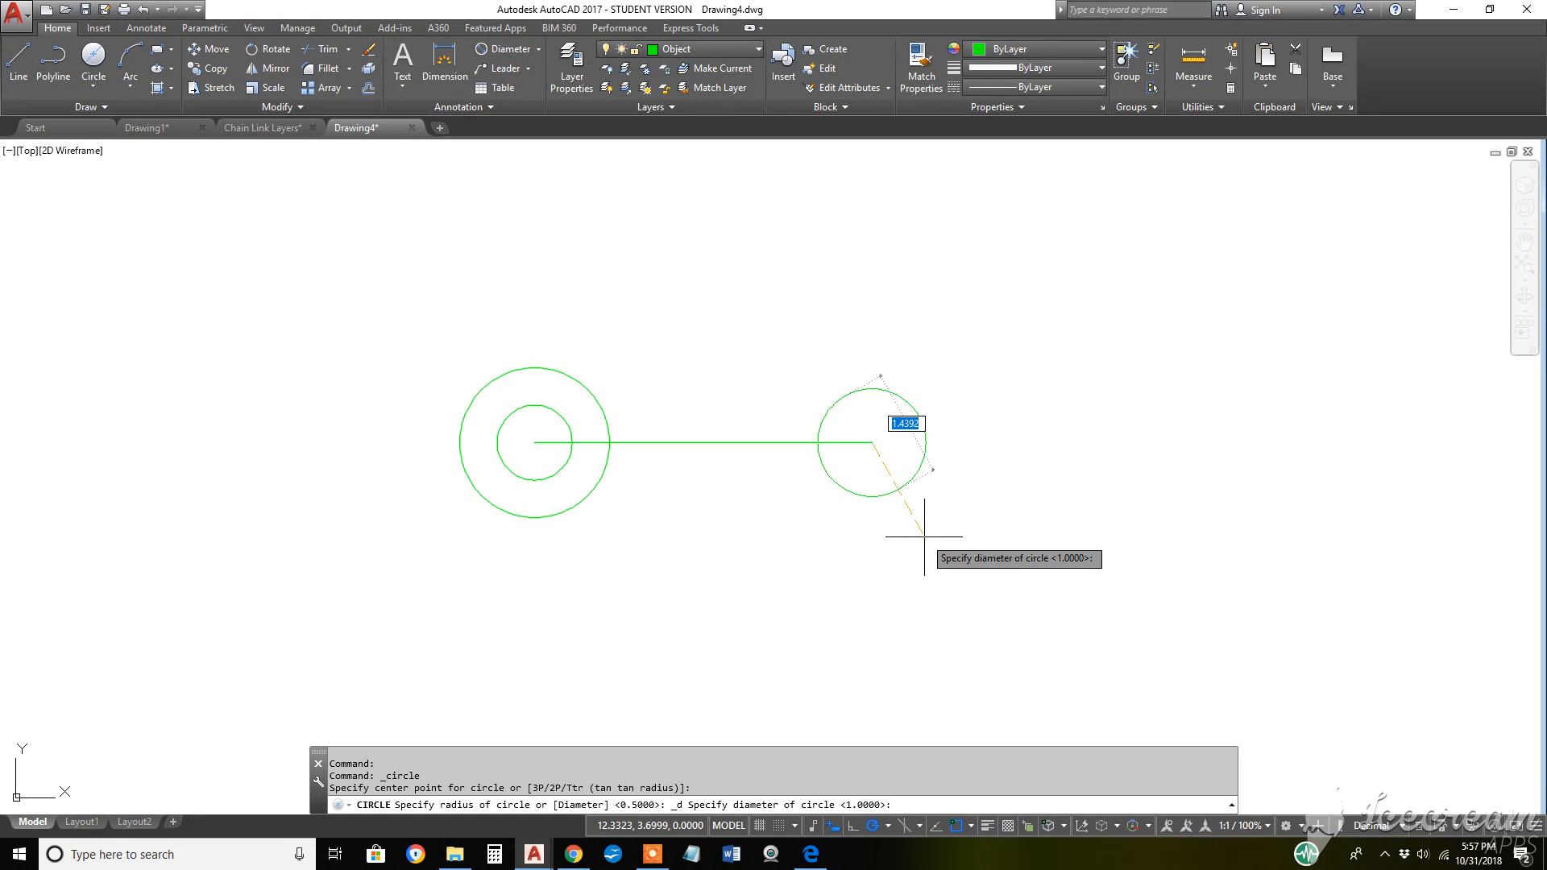
text(3.)
key(Return)
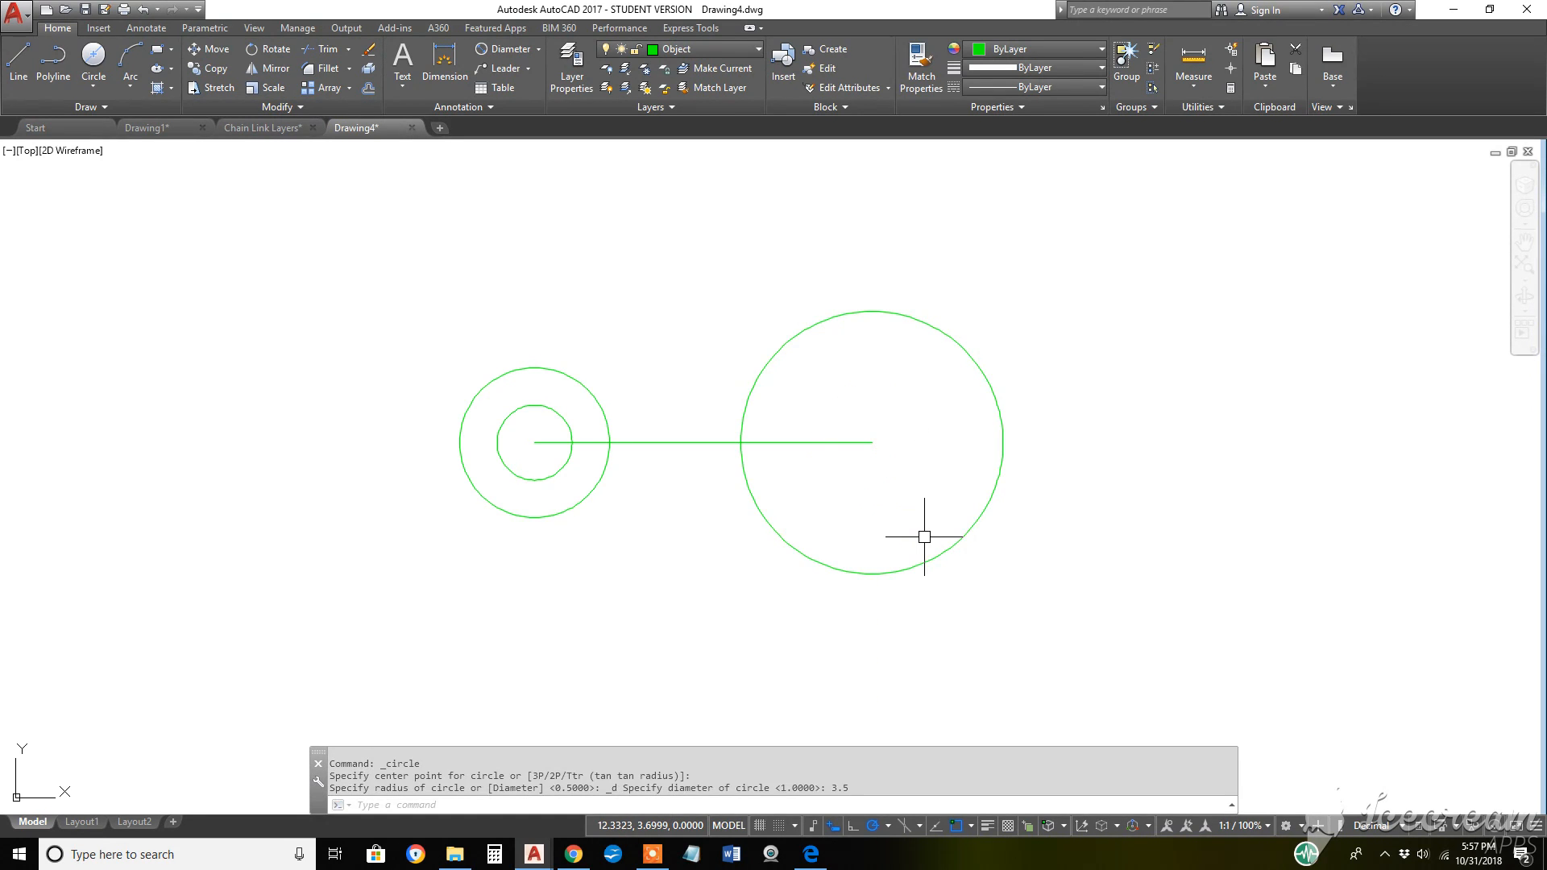
Draw a concentric circle with a diameter of 2.25 inside the large circle at the line's right endpoint
click(92, 55)
click(872, 442)
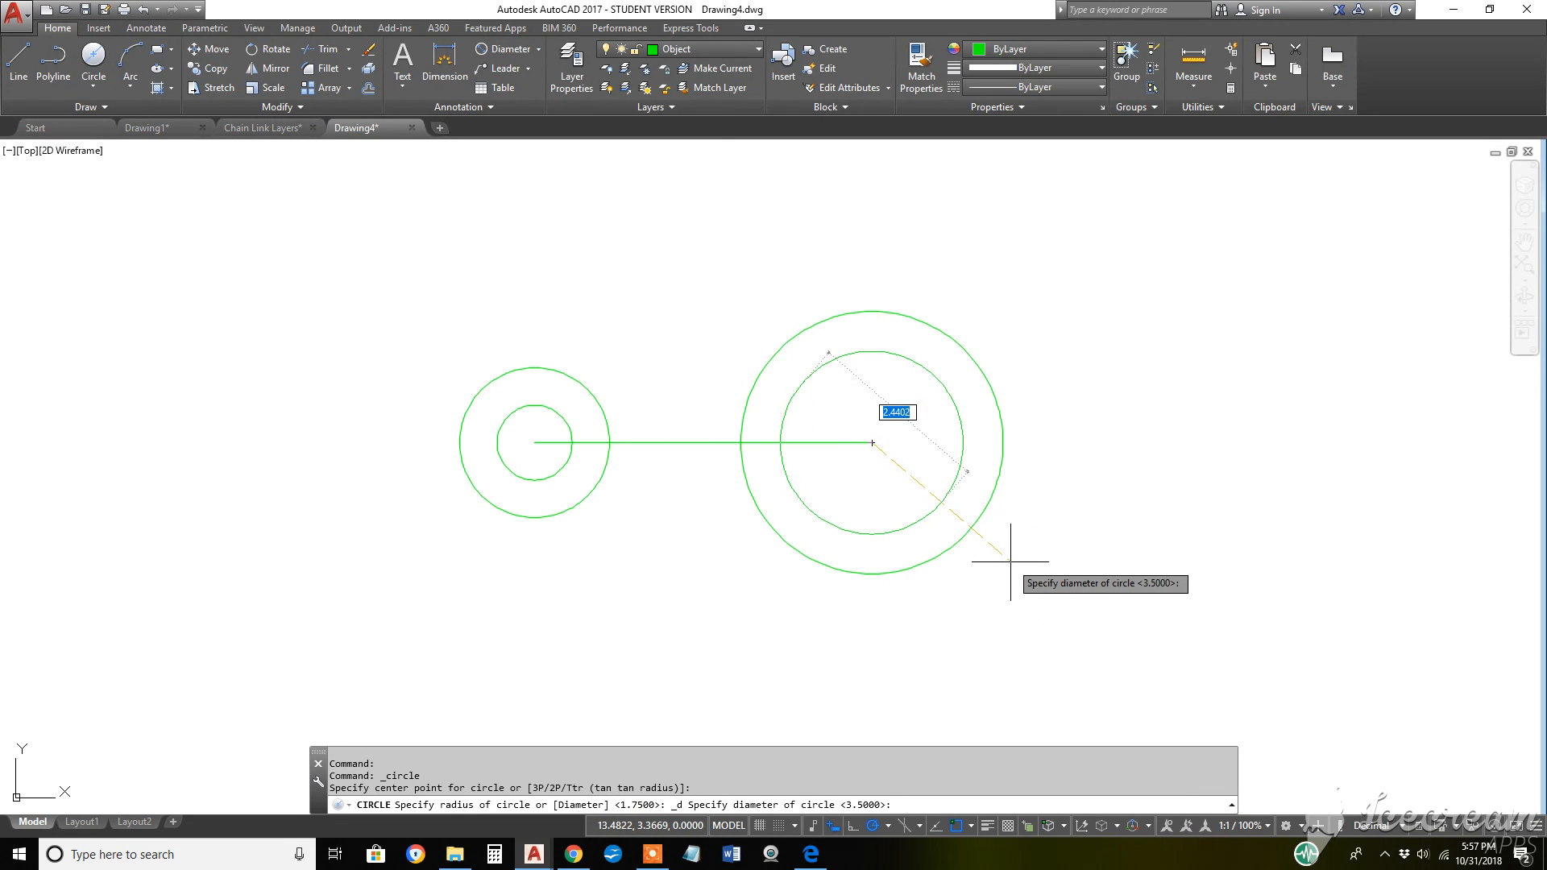
text(2.25)
key(Return)
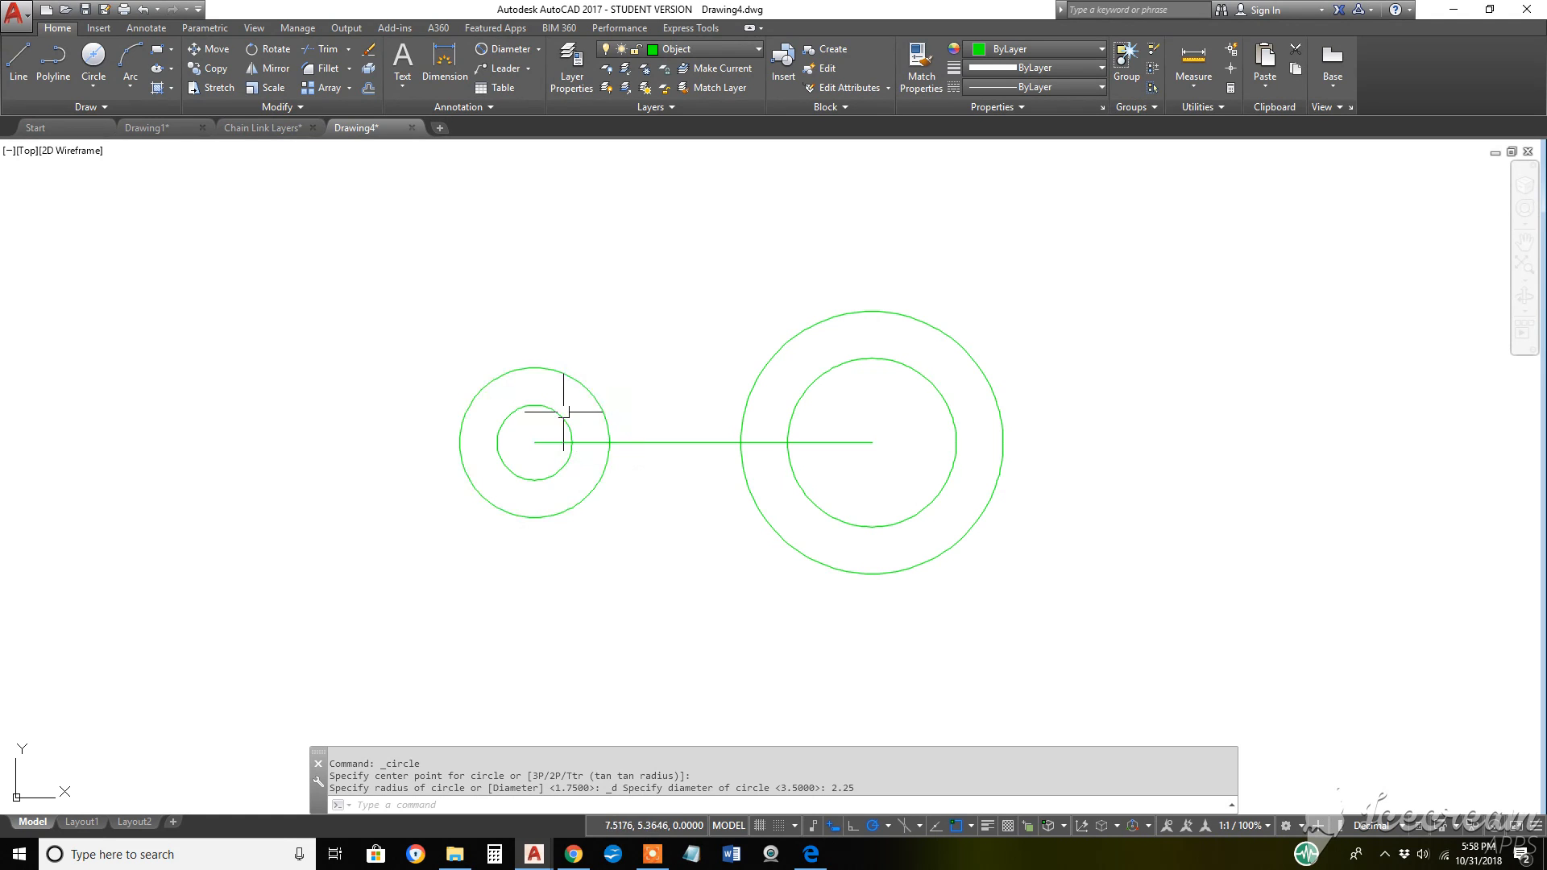
Draw a line tangent to the tops of the two outer circles, using a Tangent snap override for both endpoints
click(19, 58)
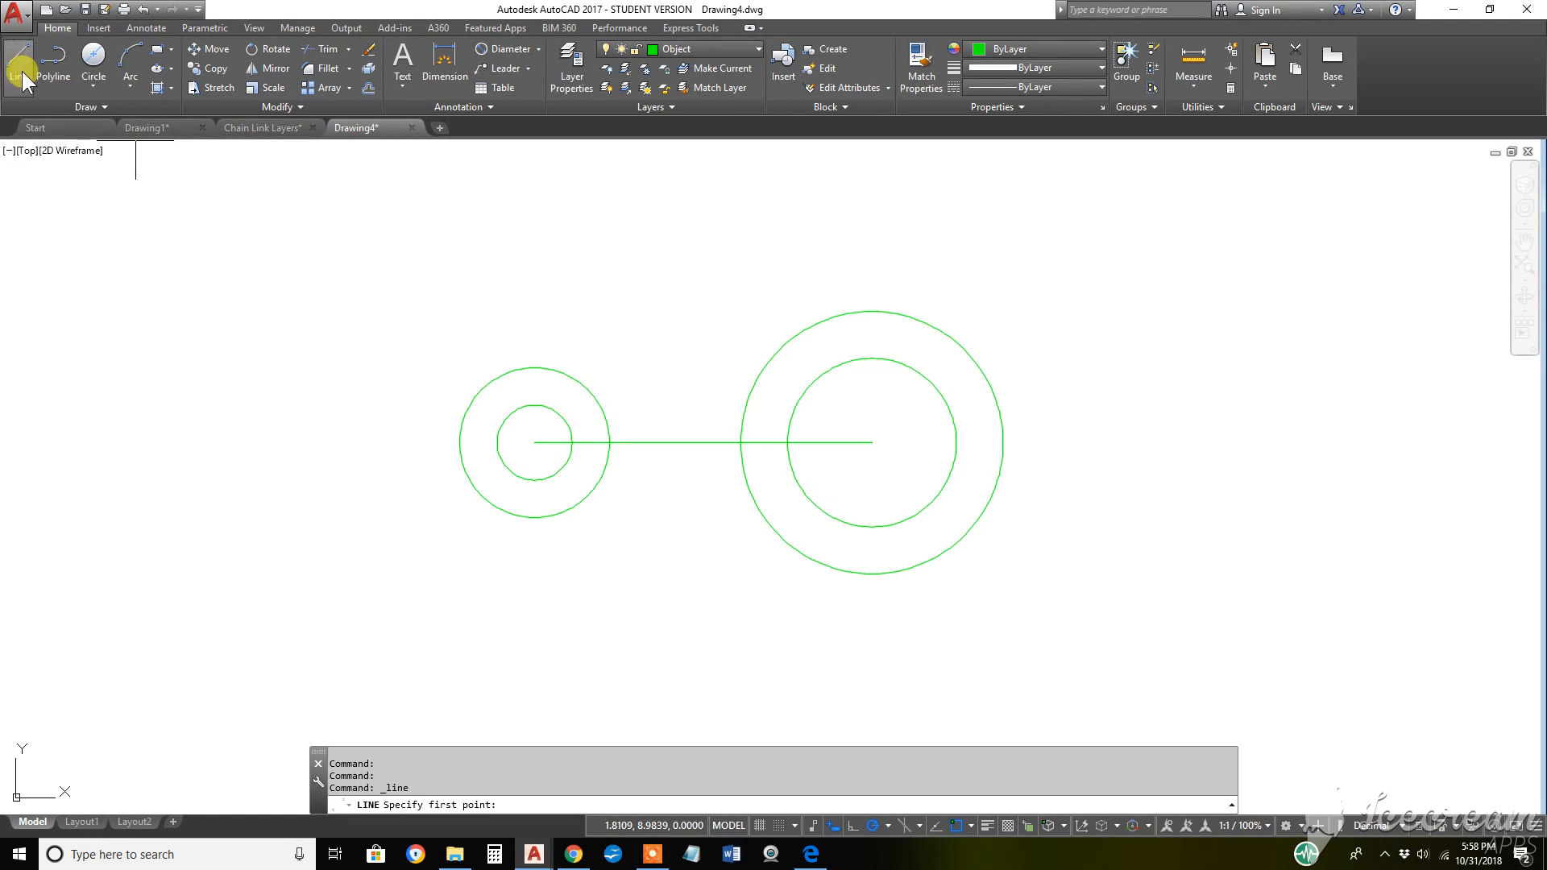
shift+right_click(465, 244)
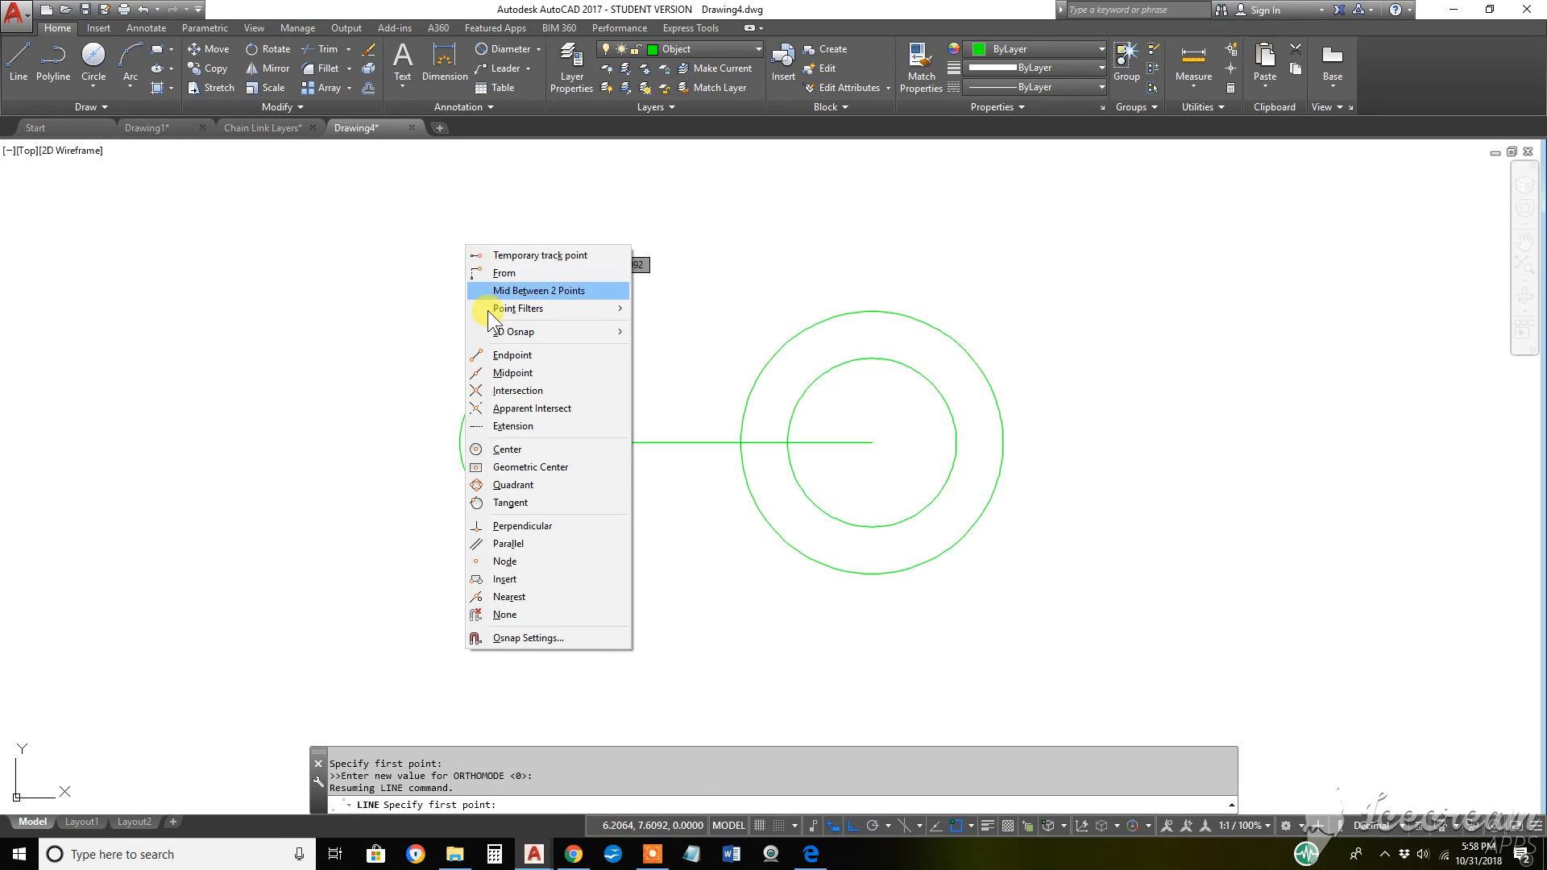
click(512, 504)
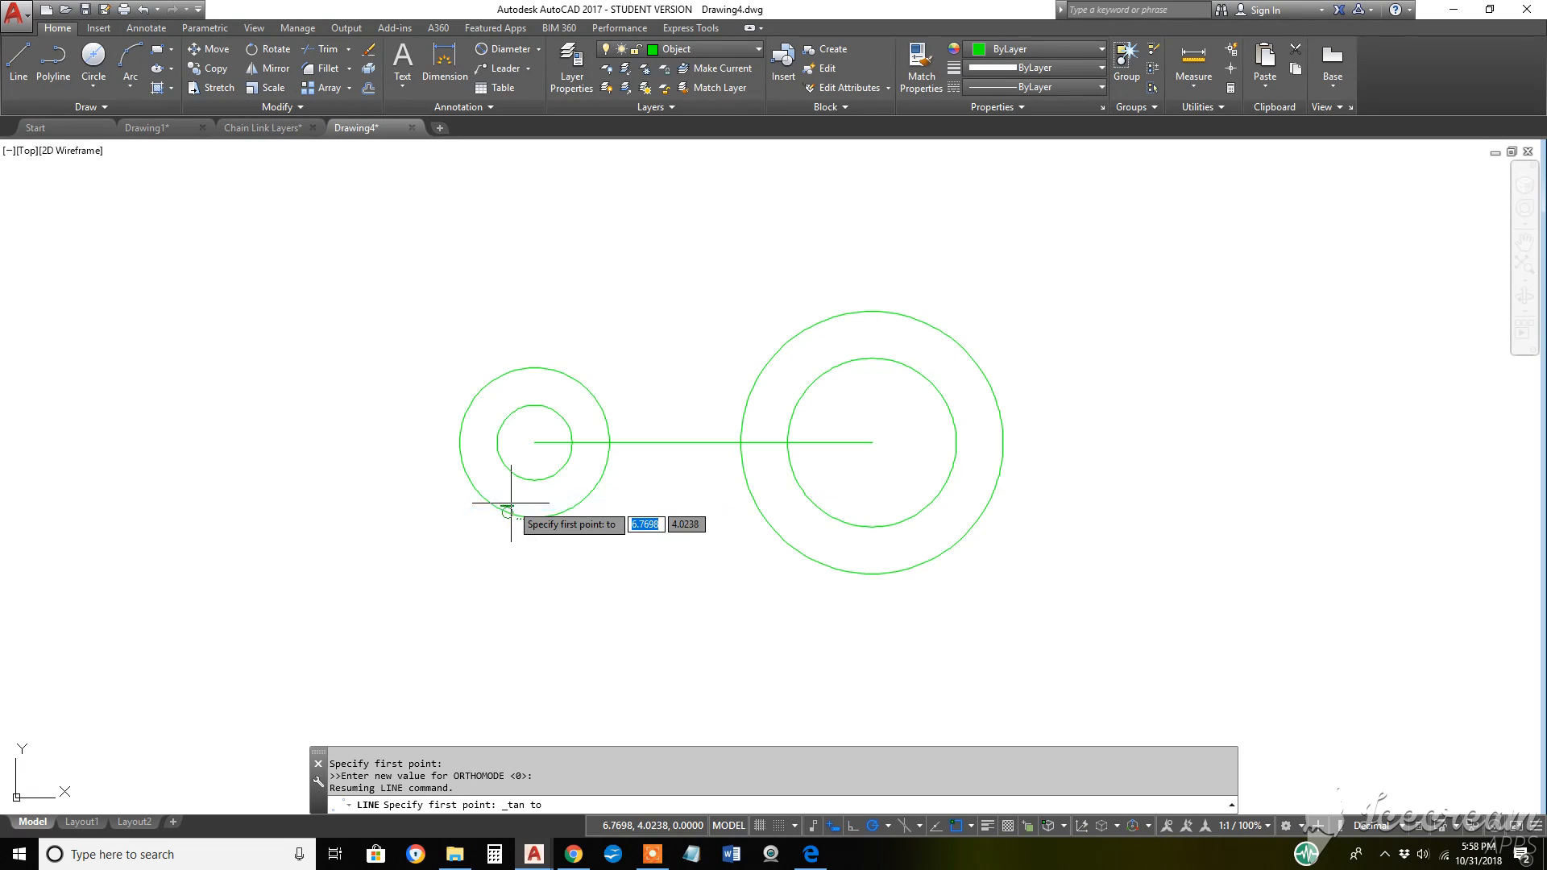
click(523, 369)
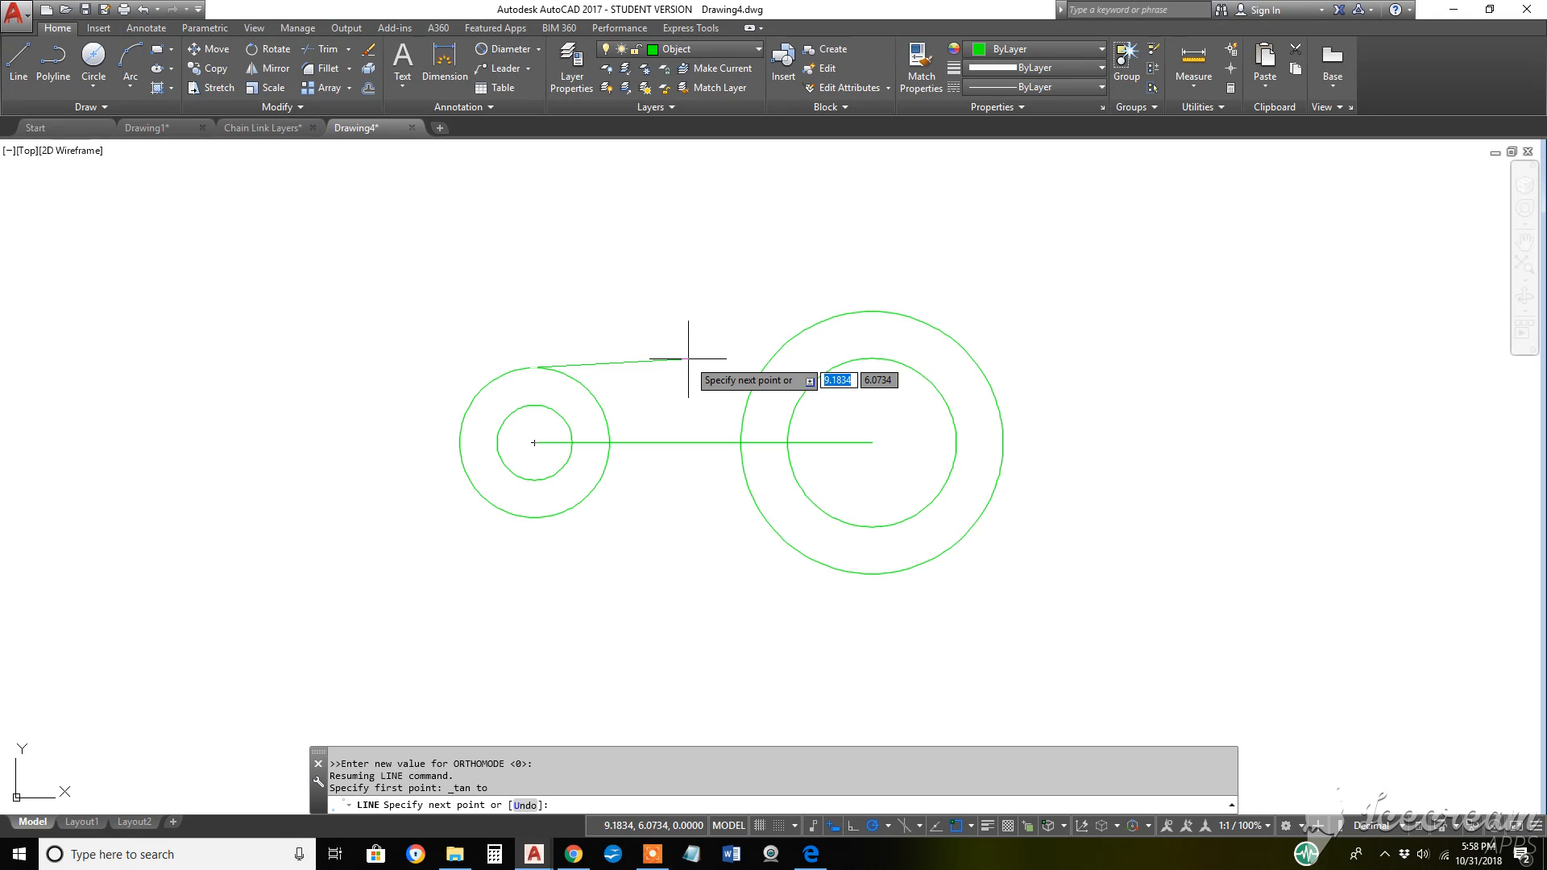
shift+right_click(672, 349)
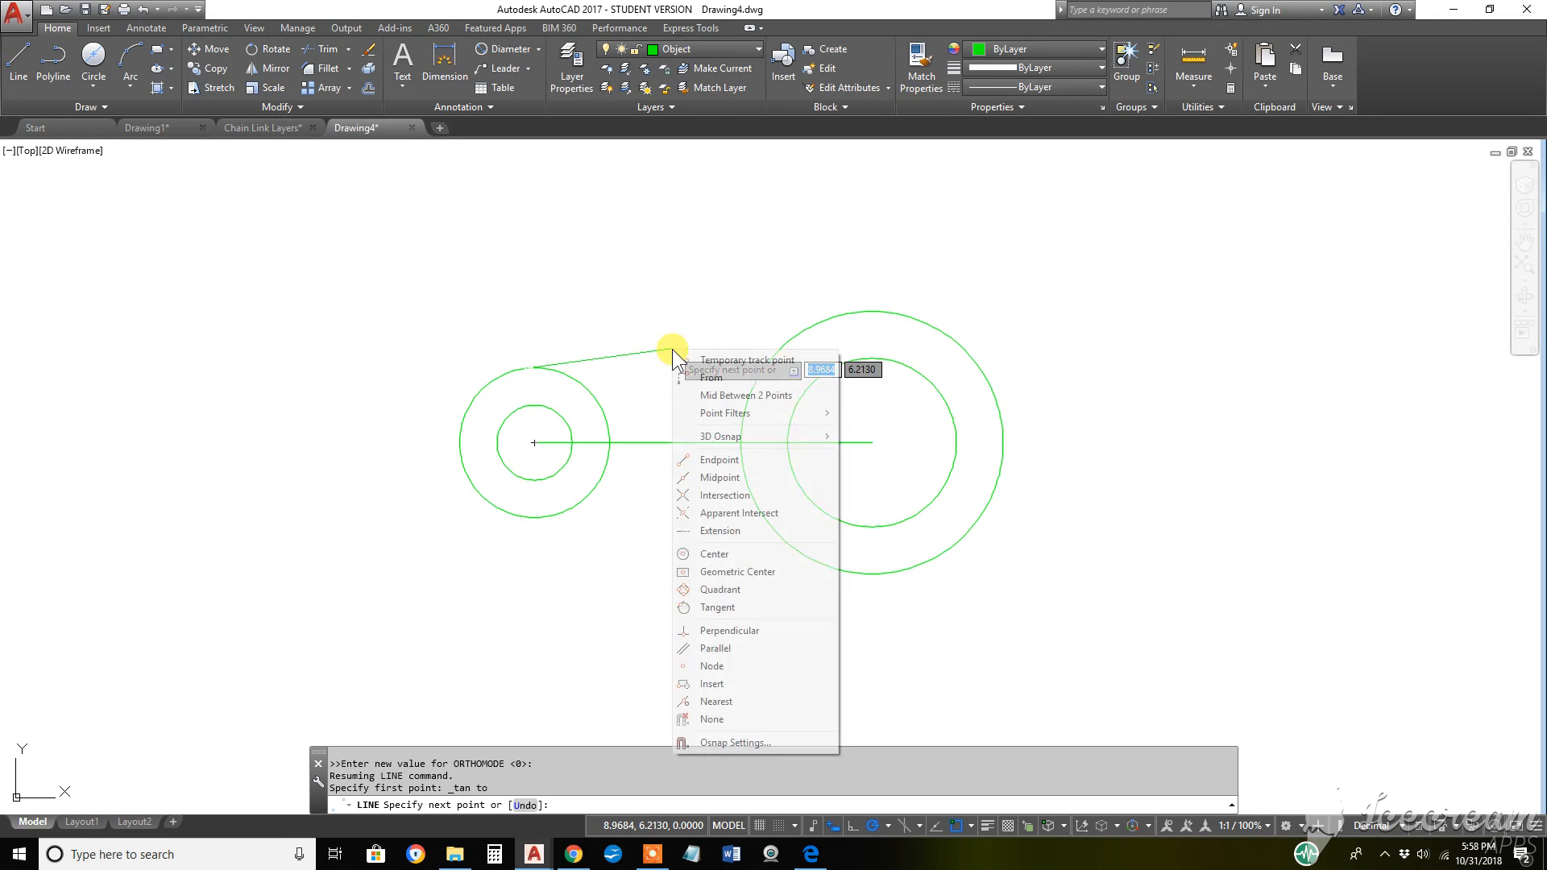
click(718, 607)
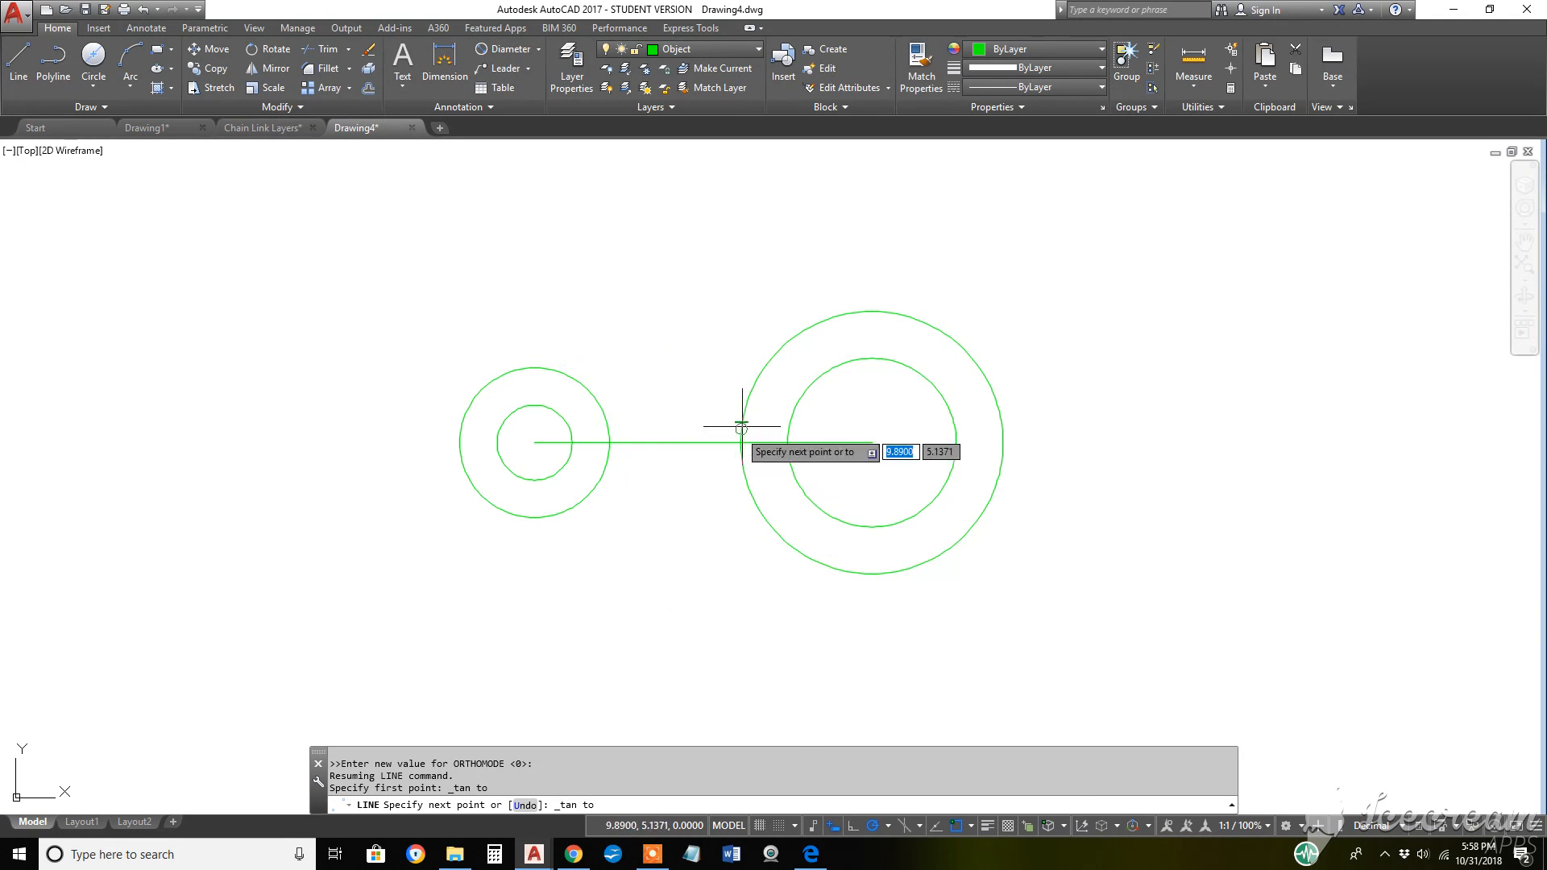
click(851, 312)
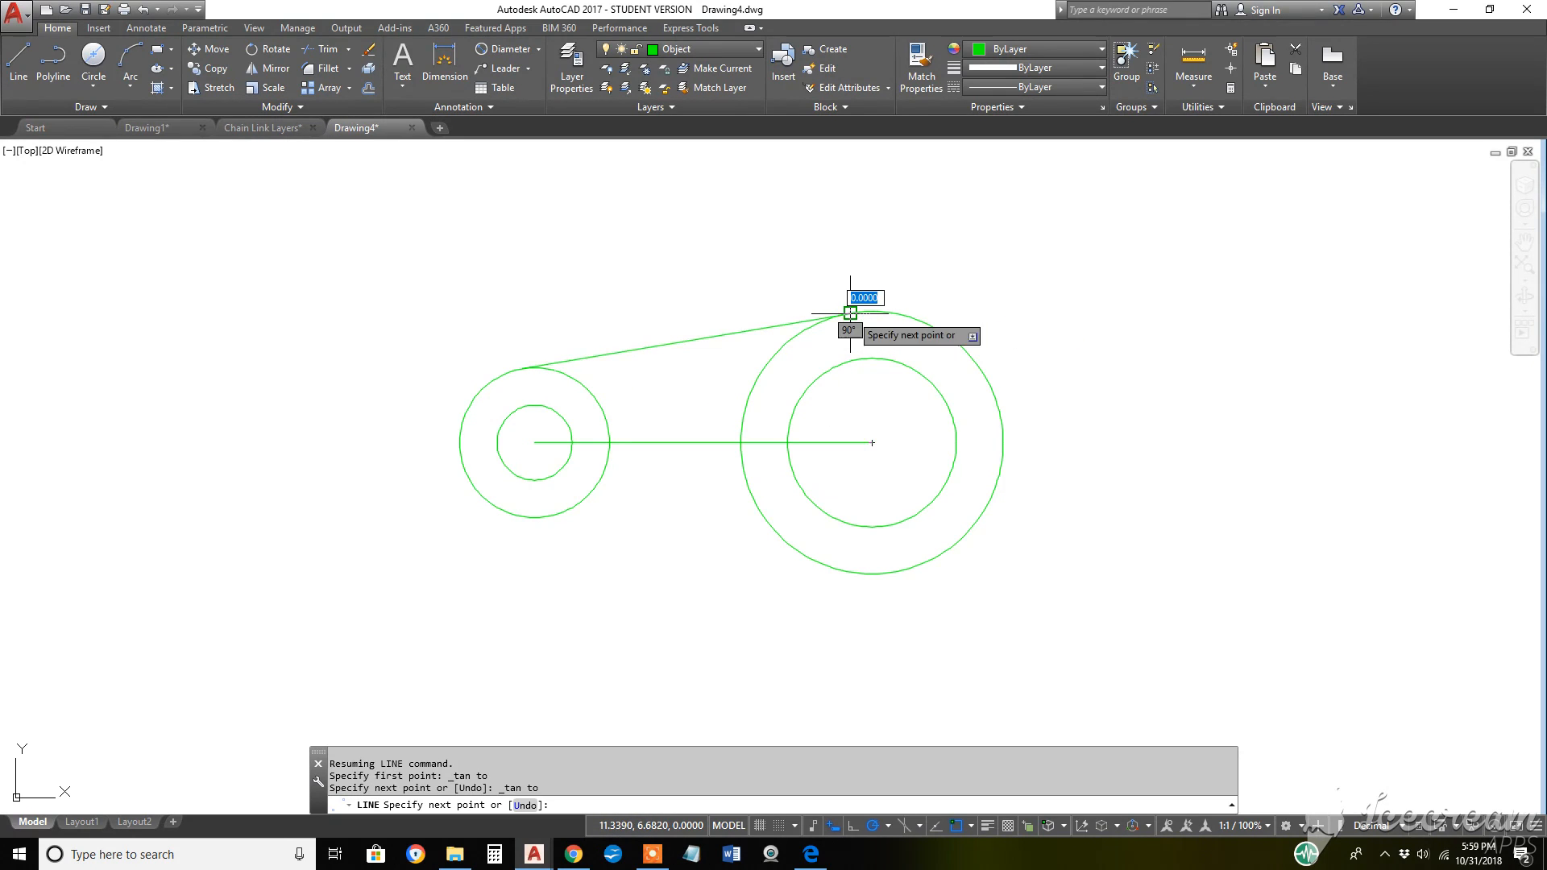
Finish the upper tangent line, and draw a line tangent to the bottoms of the two outer circles using the tan snap override for both endpoints
key(Return)
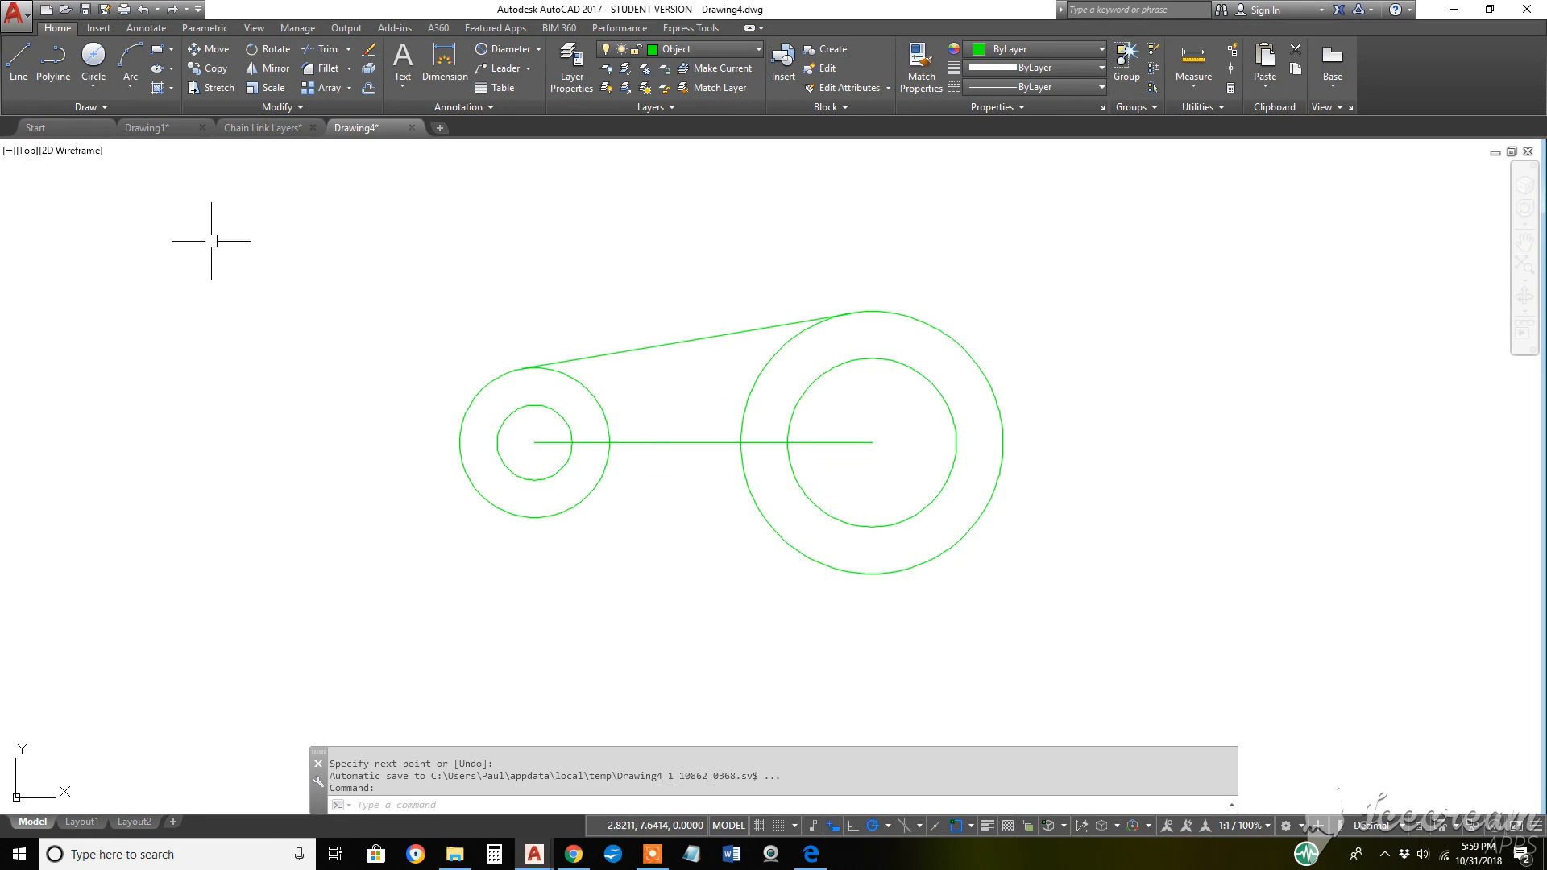
click(16, 58)
text(tan)
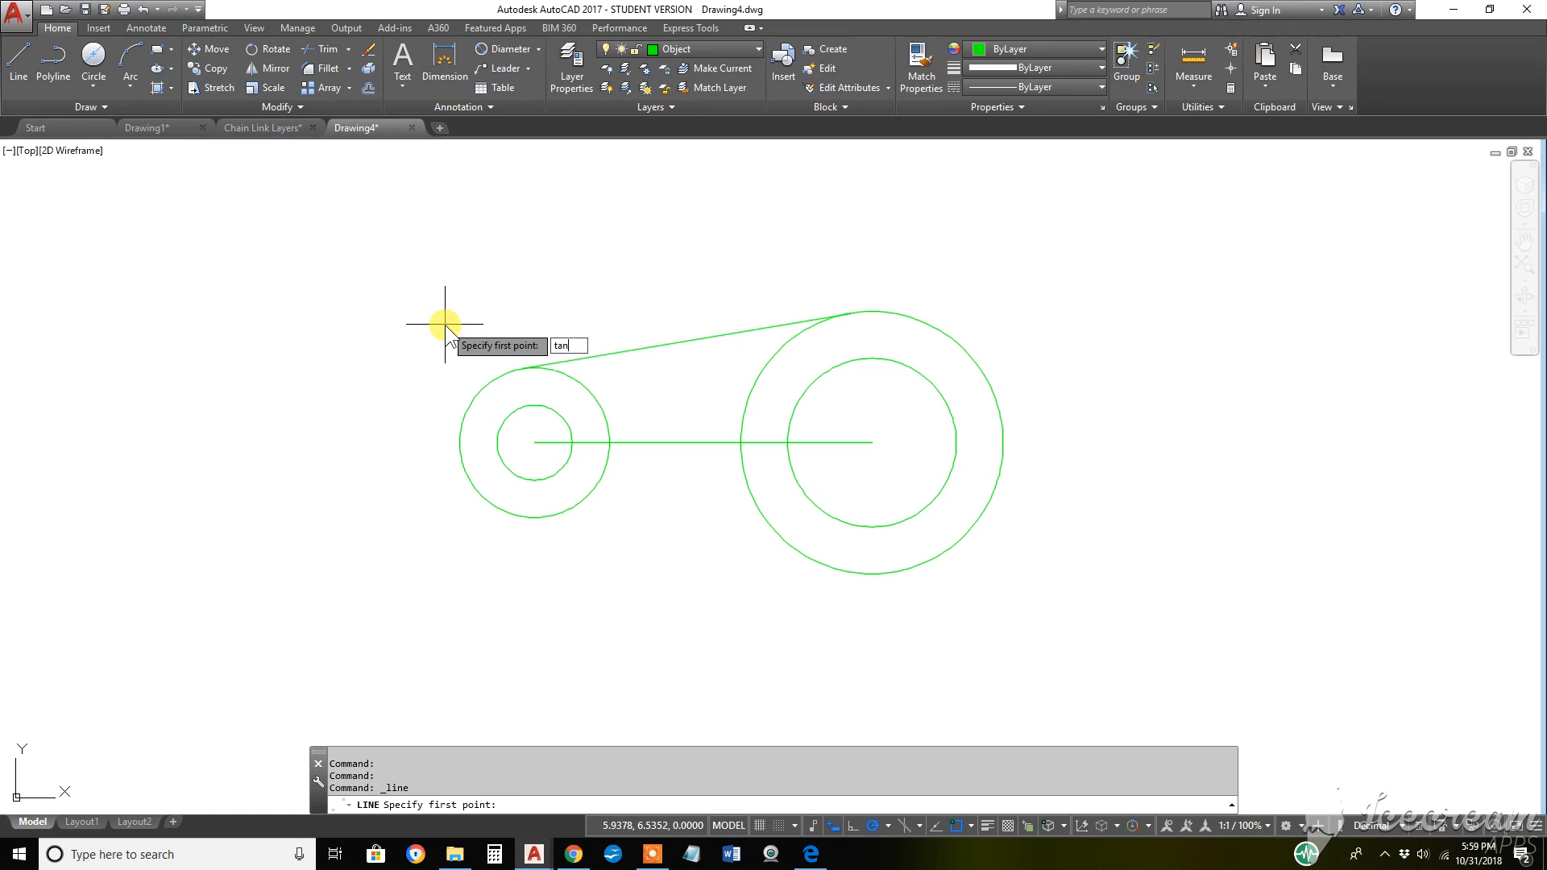
key(Return)
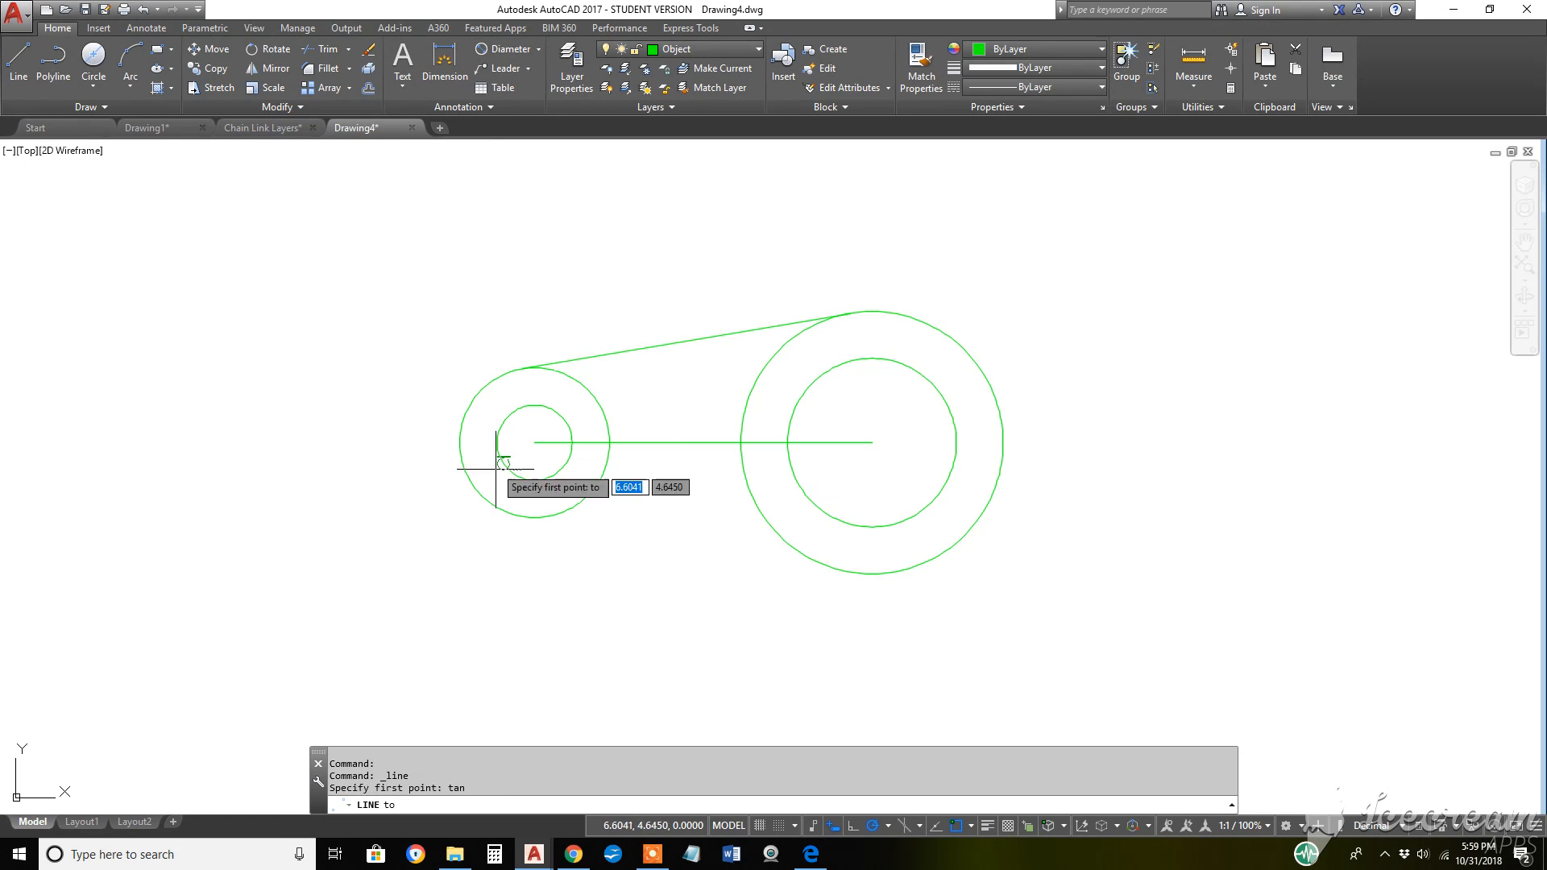
click(553, 512)
text(tan)
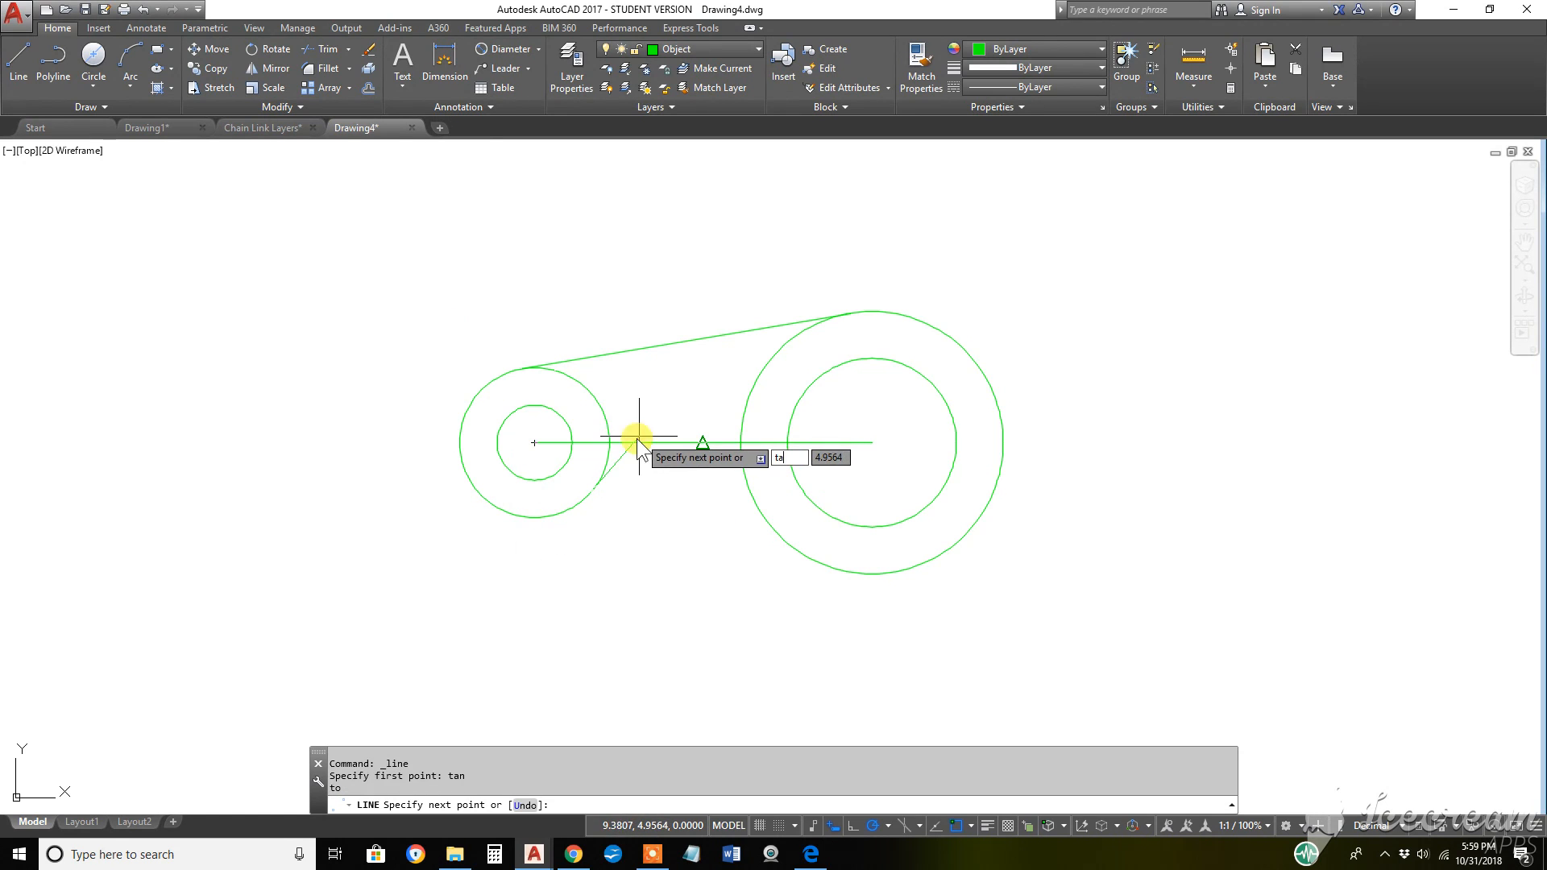
key(Return)
click(821, 566)
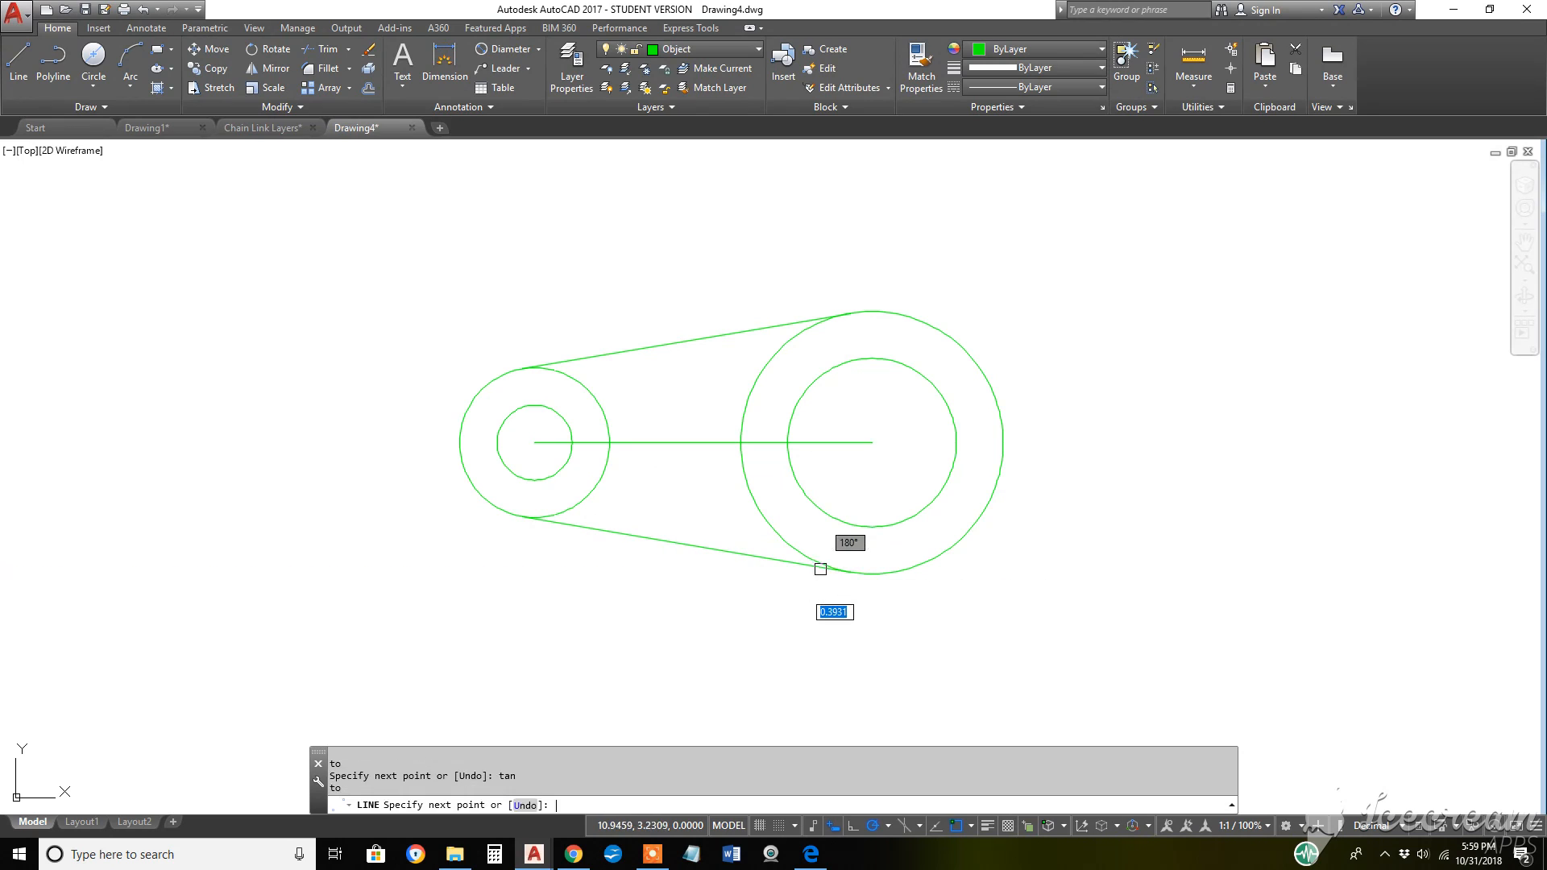
key(Return)
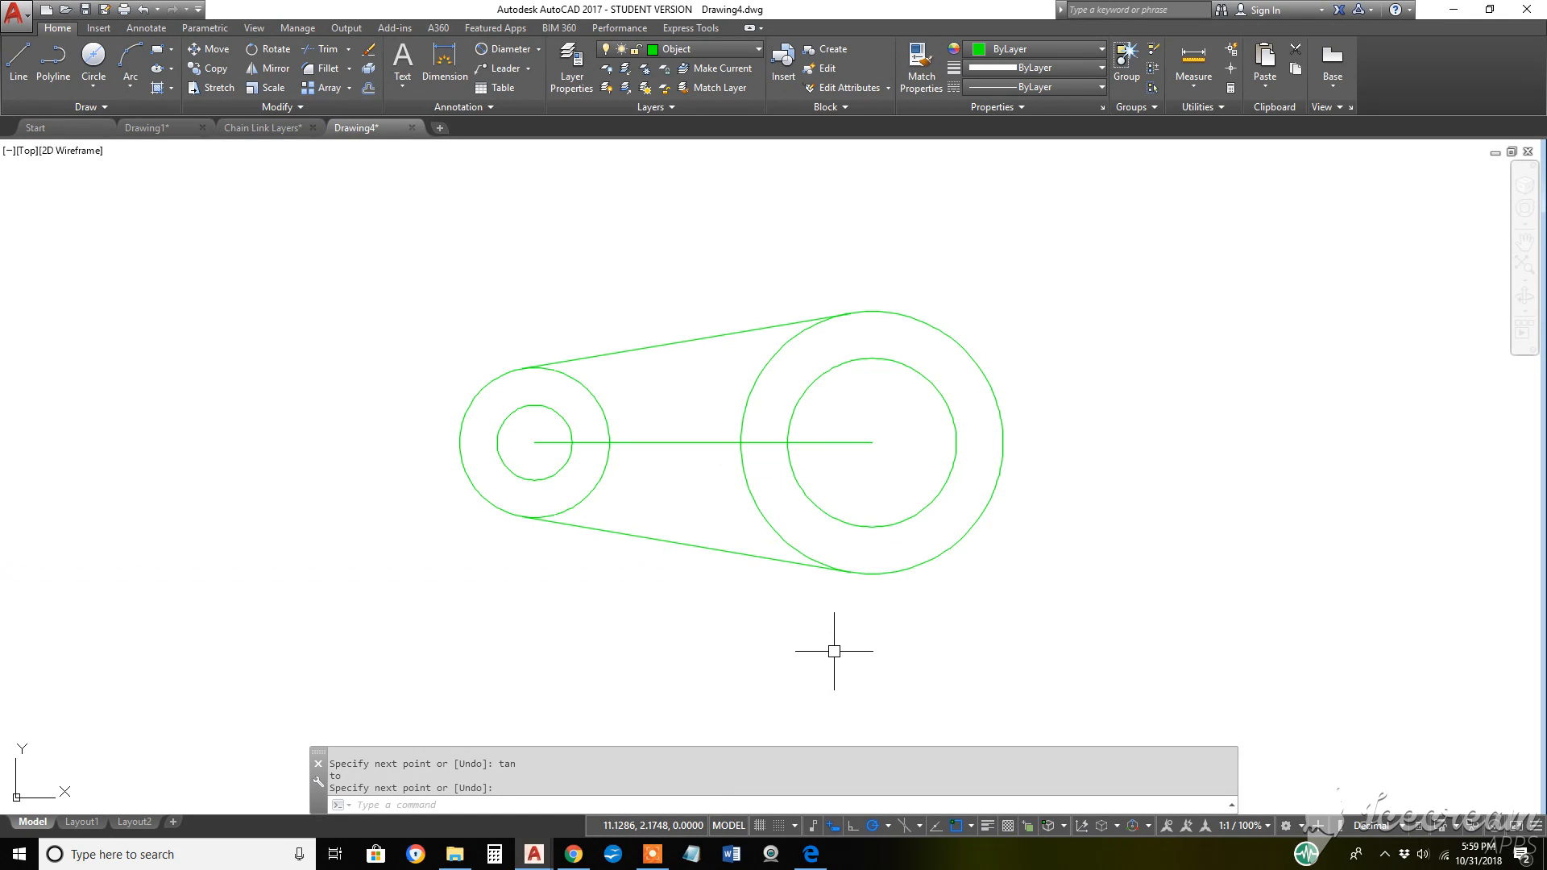